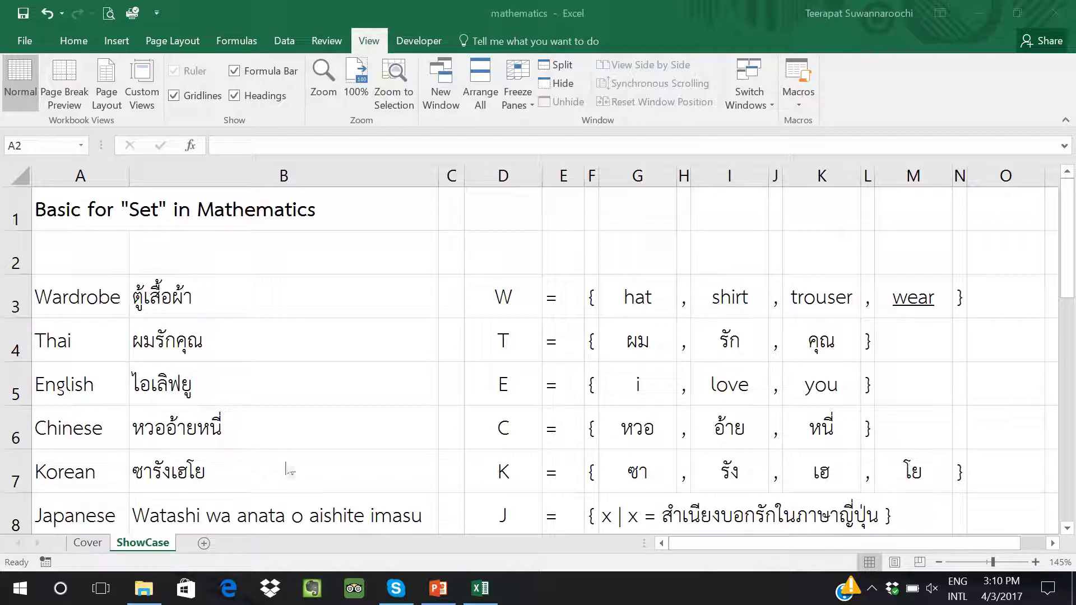
- Replace hat, shirt, trouser and wear in set W with h, s, t and w, without underline
click(636, 287)
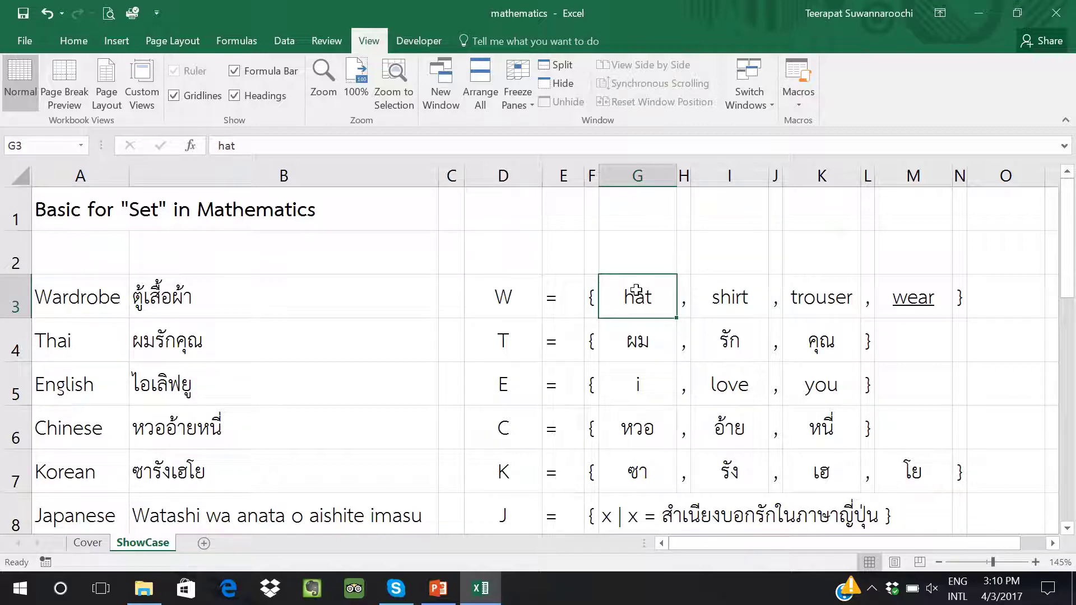
text(h)
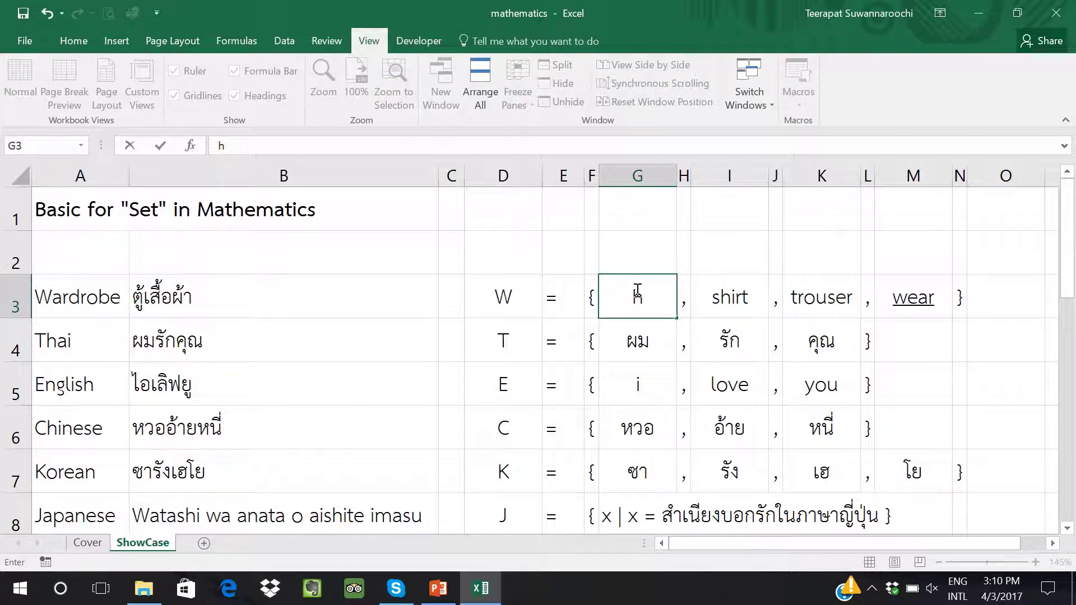
key(Right)
key(Right)
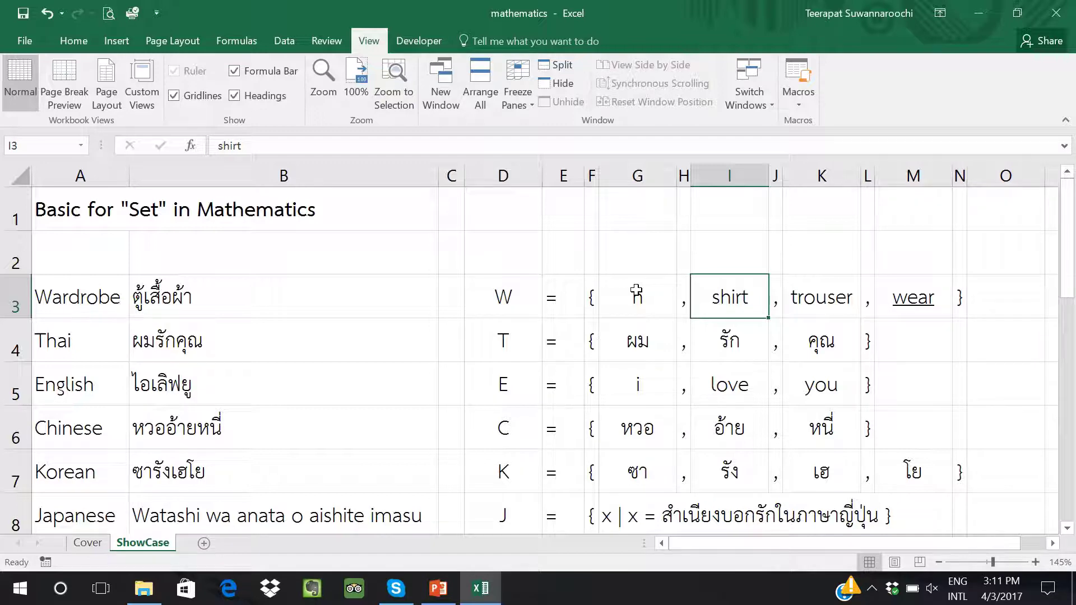
text(s)
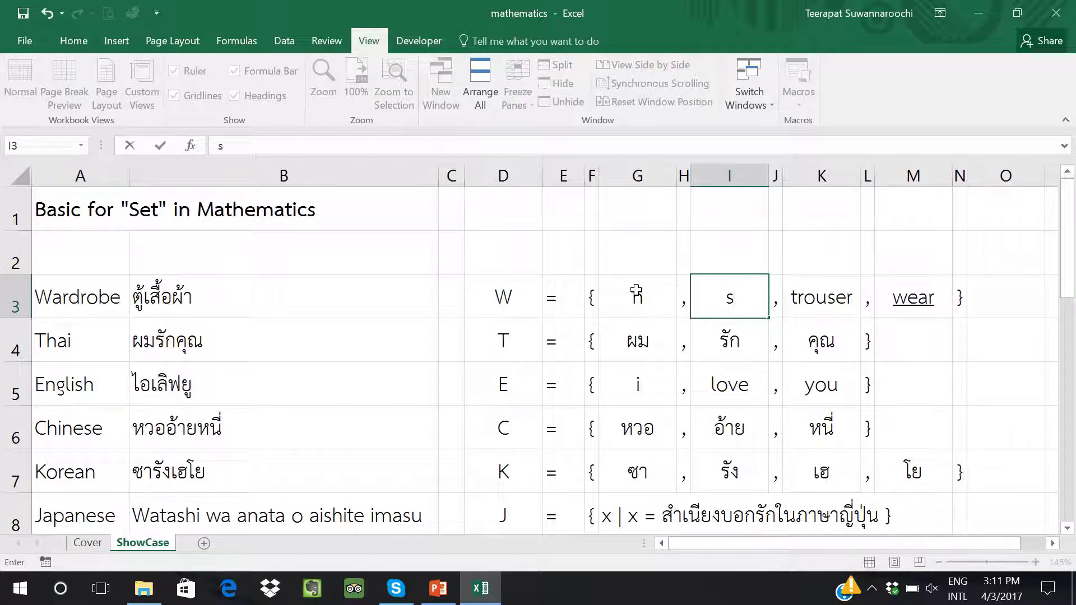
key(Tab)
key(Tab)
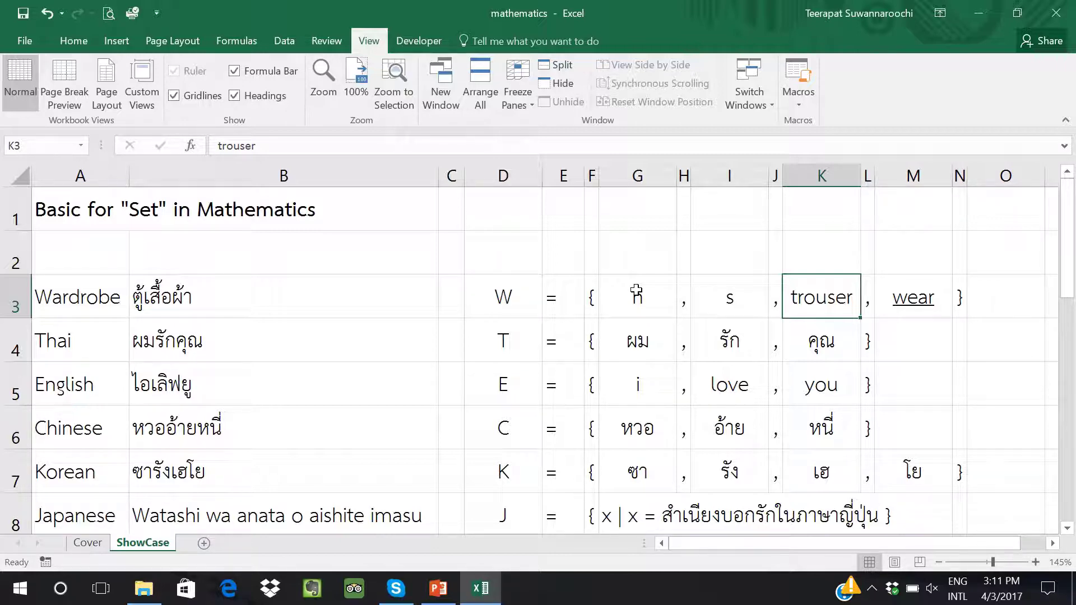
text(t)
key(Tab)
key(Tab)
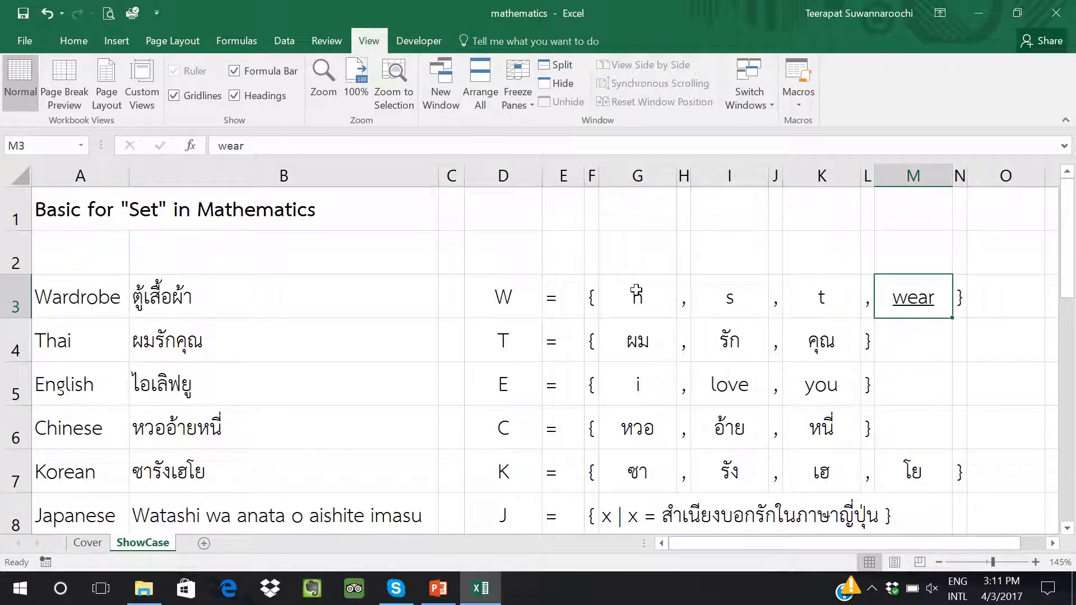
key(ctrl+u)
key(ctrl+u)
key(ctrl+u)
text(w)
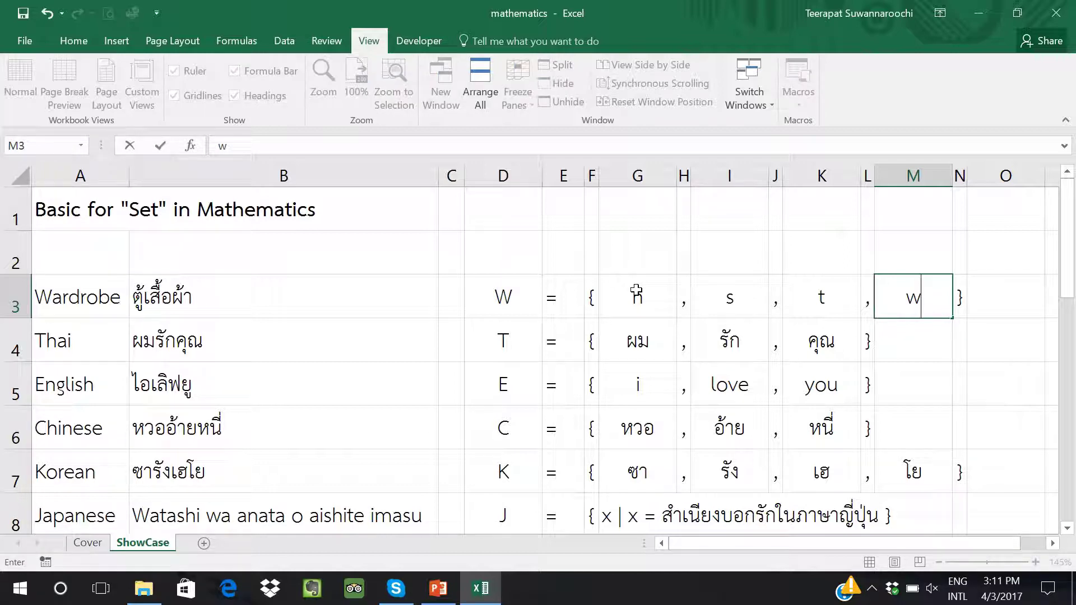
key(Up)
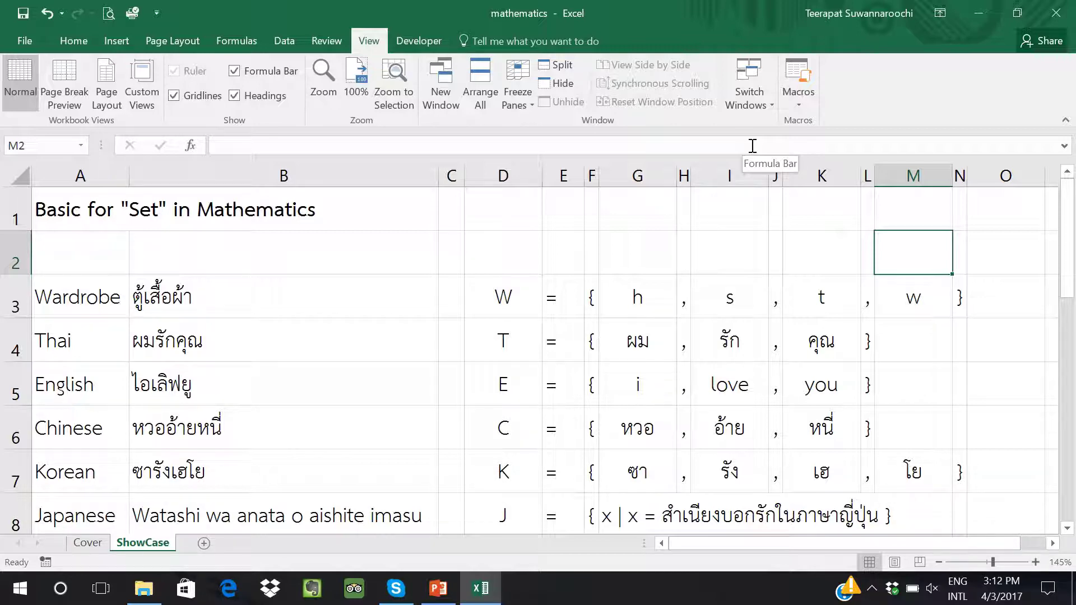
- Reduce the Thai words in set T to their first letters ผ, ร and ค
key(Down)
key(Down)
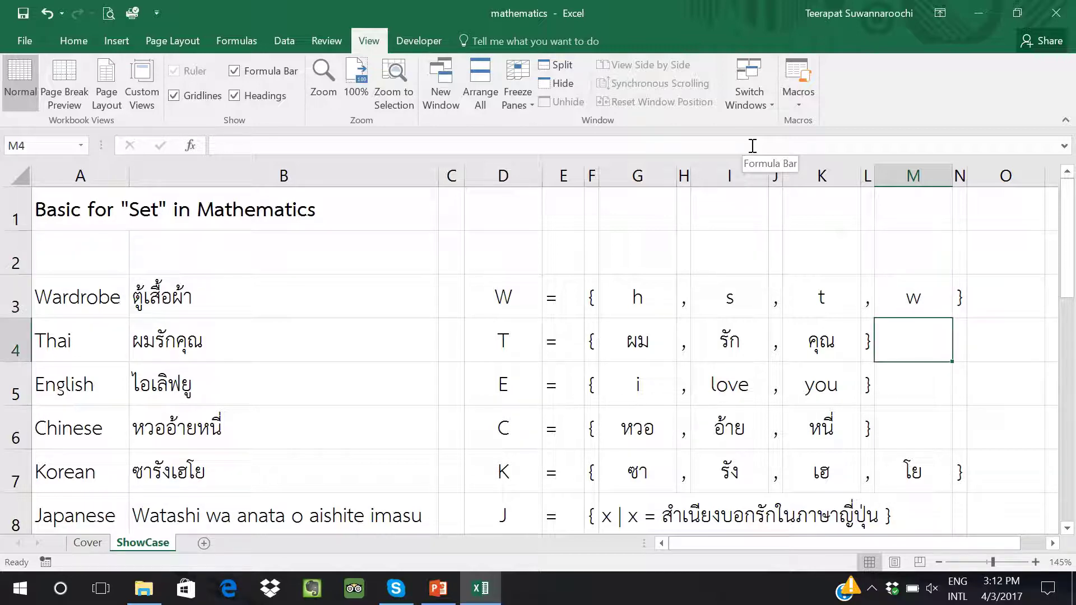
key(Left)
key(Left)
key(Left)
key(Left)
key(Left)
key(Left)
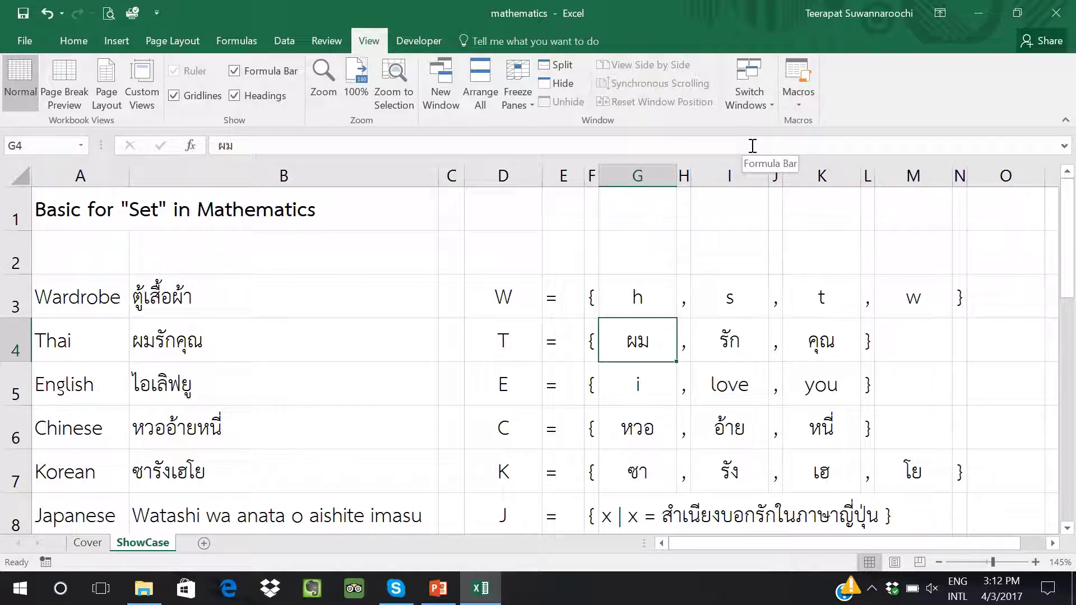
text(z)
key(BackSpace)
key(super+space)
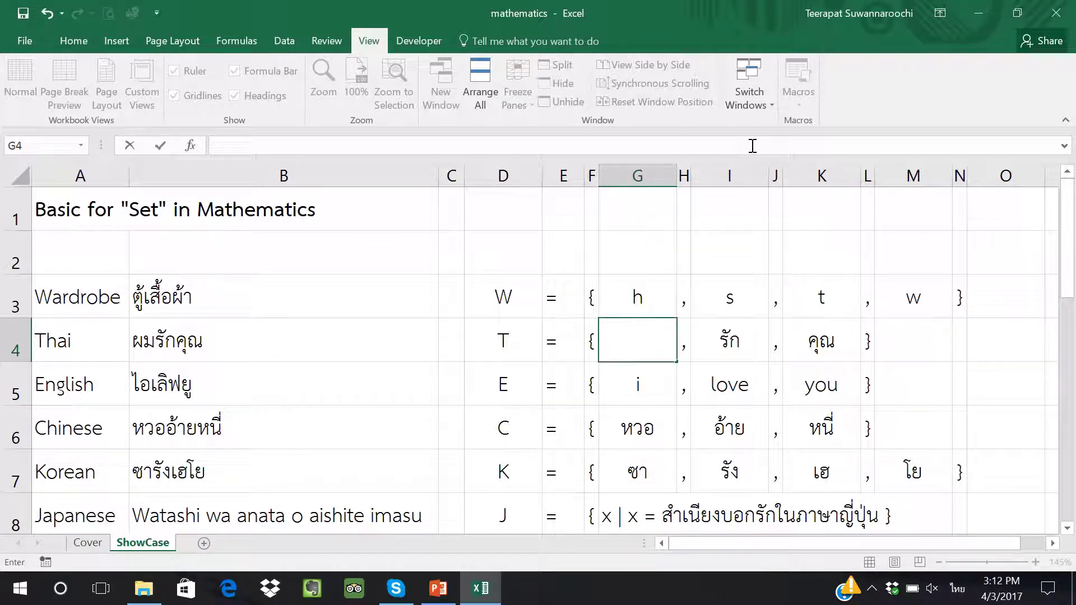
text(ผ)
key(Right)
key(Right)
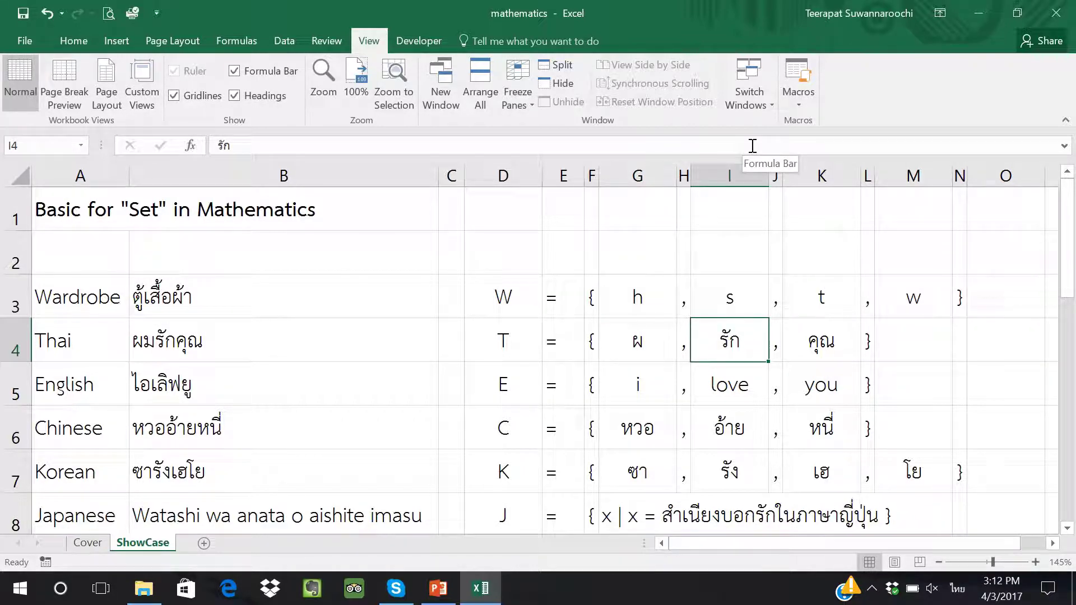
key(F2)
key(BackSpace)
key(BackSpace)
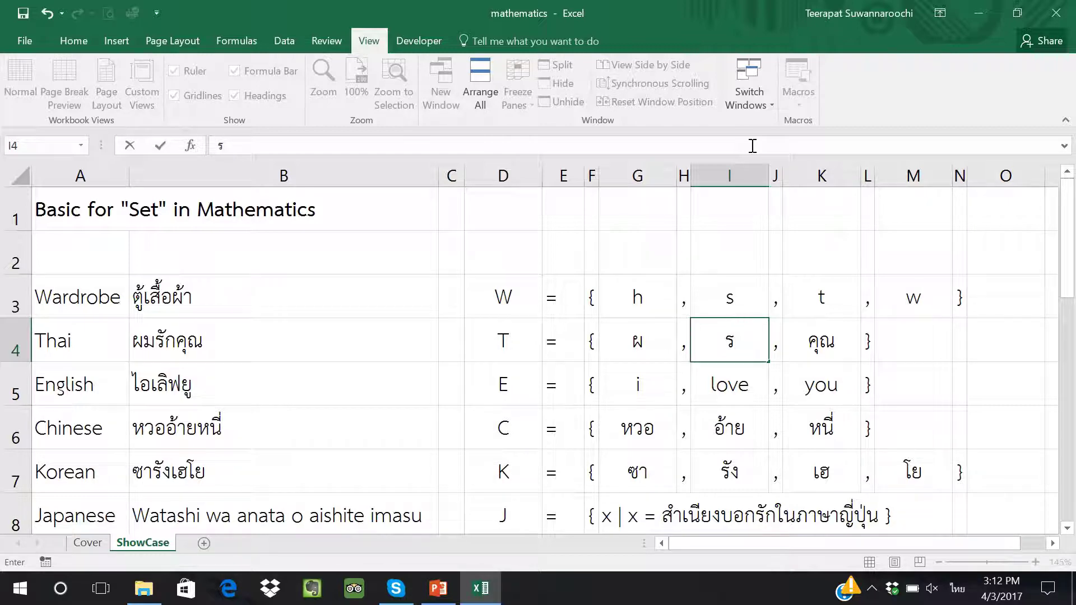
key(Right)
key(Right)
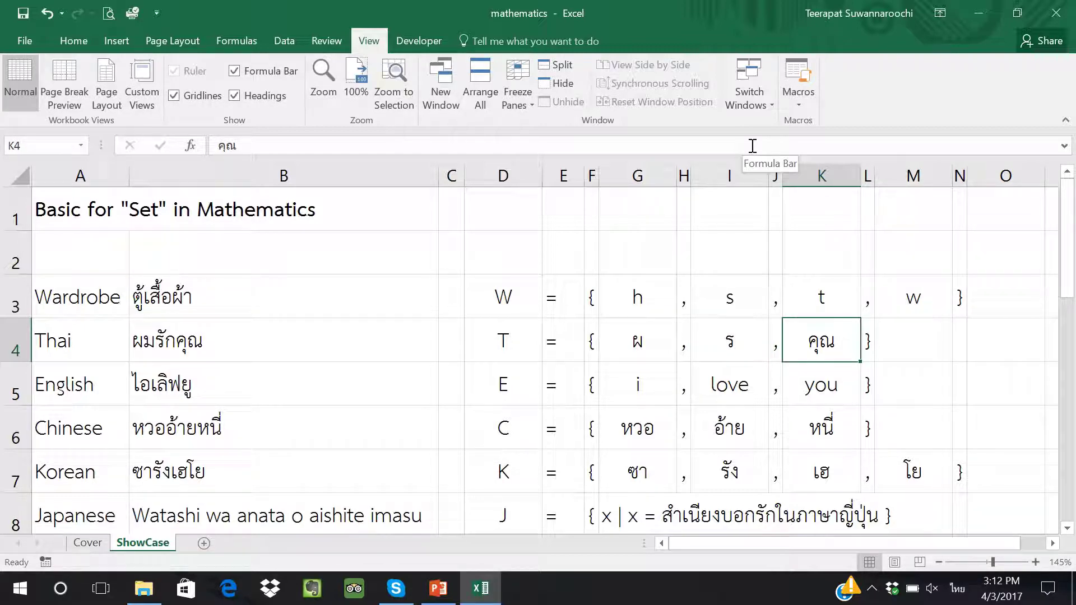
text(ค)
key(Return)
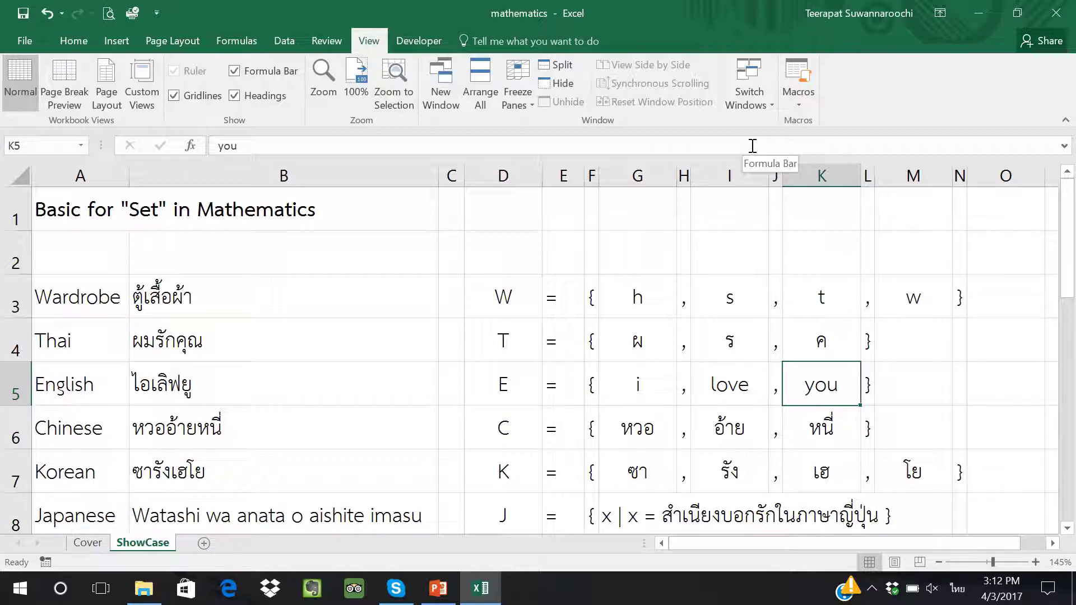
- Replace love and you in set E with l and u using the English keyboard
key(Left)
key(Left)
key(super+space)
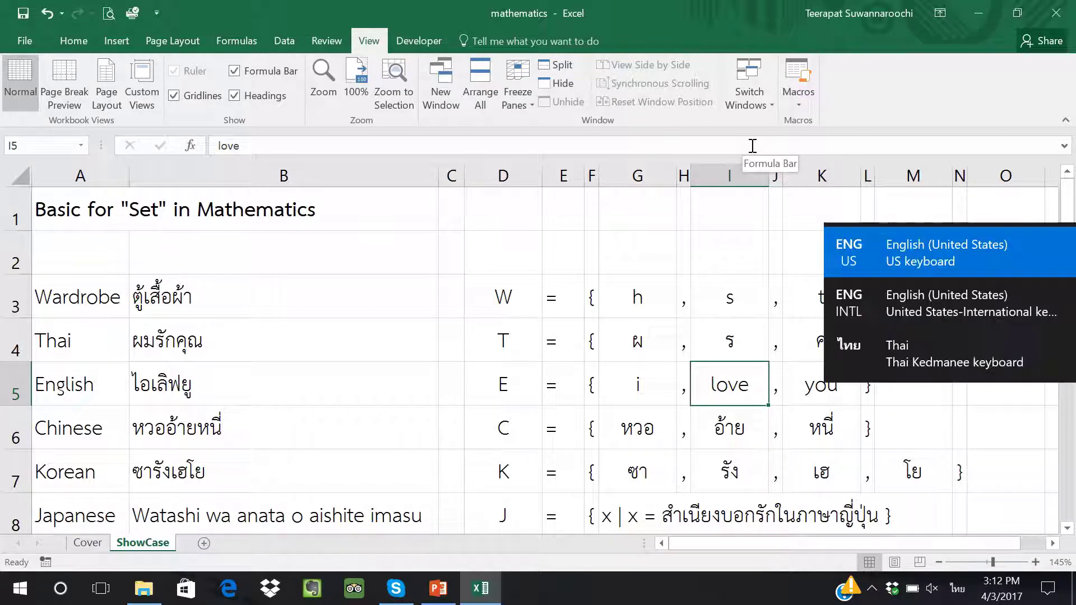
key(super+space)
key(super+space)
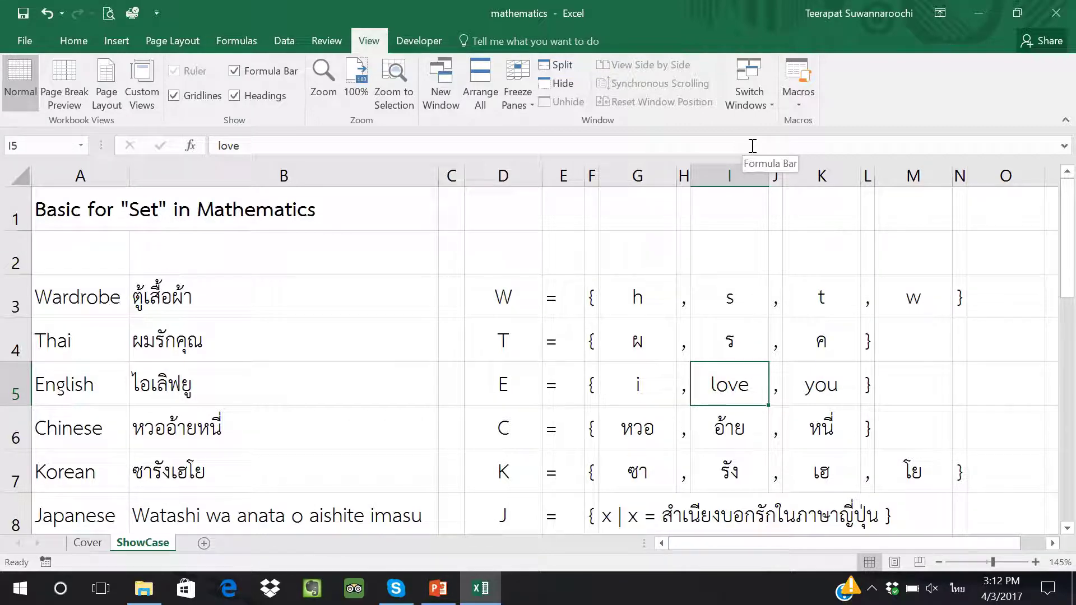
text(ส)
key(BackSpace)
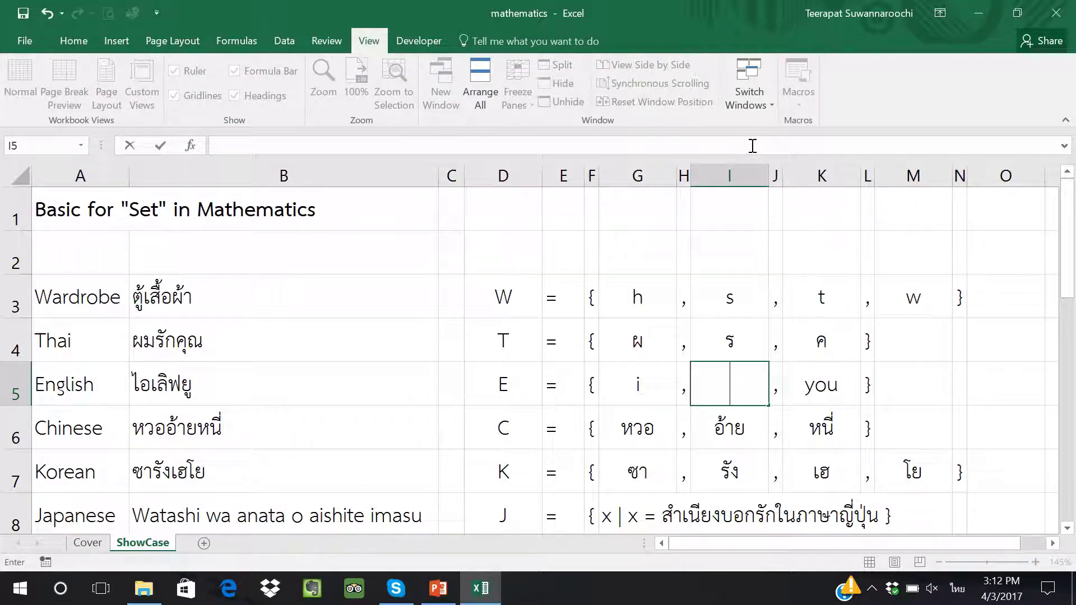
key(super+space)
text(l)
key(Right)
key(Right)
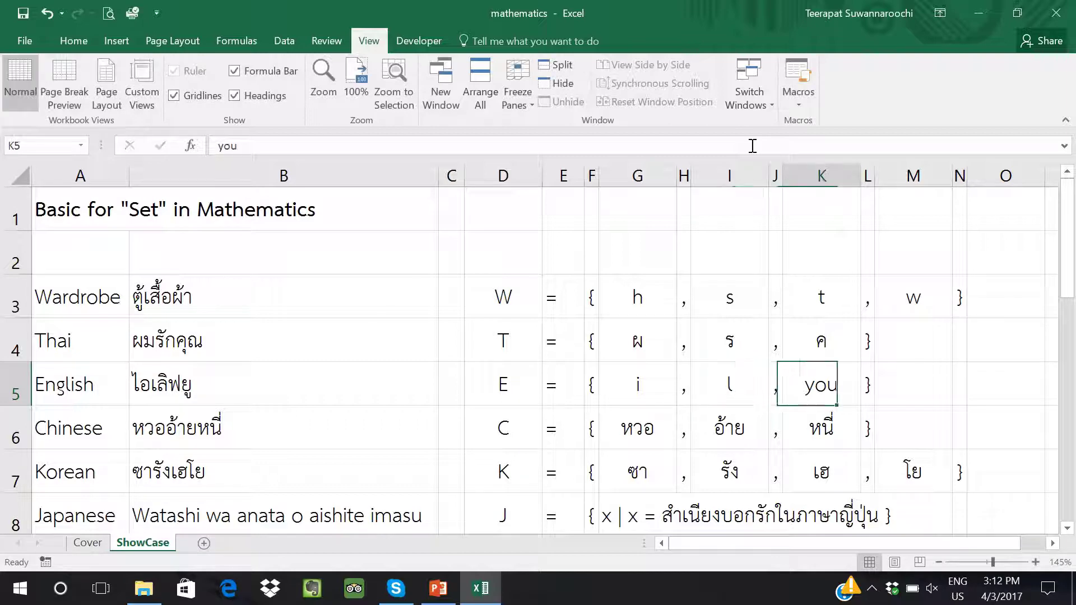
text(u)
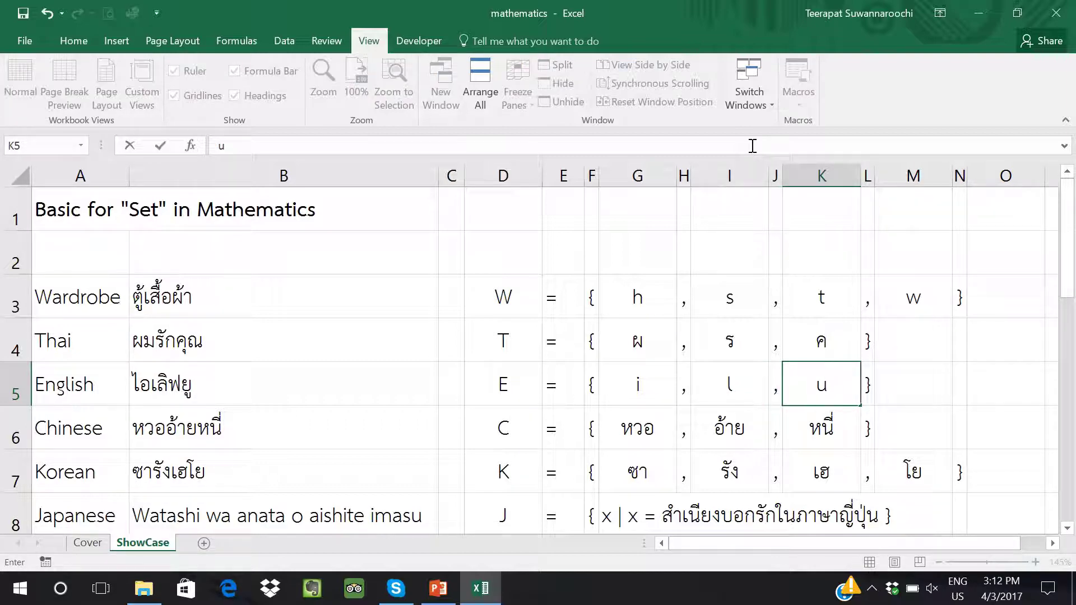
key(Return)
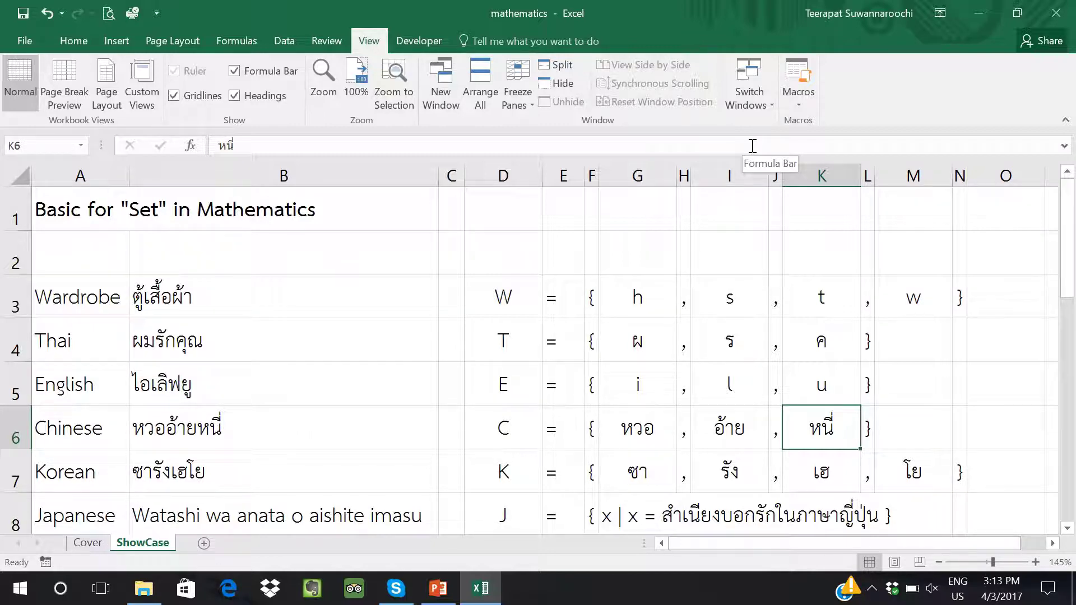
- Shorten the Chinese set C to its first letters ว, อ and น
key(Left)
key(Left)
key(Left)
key(Left)
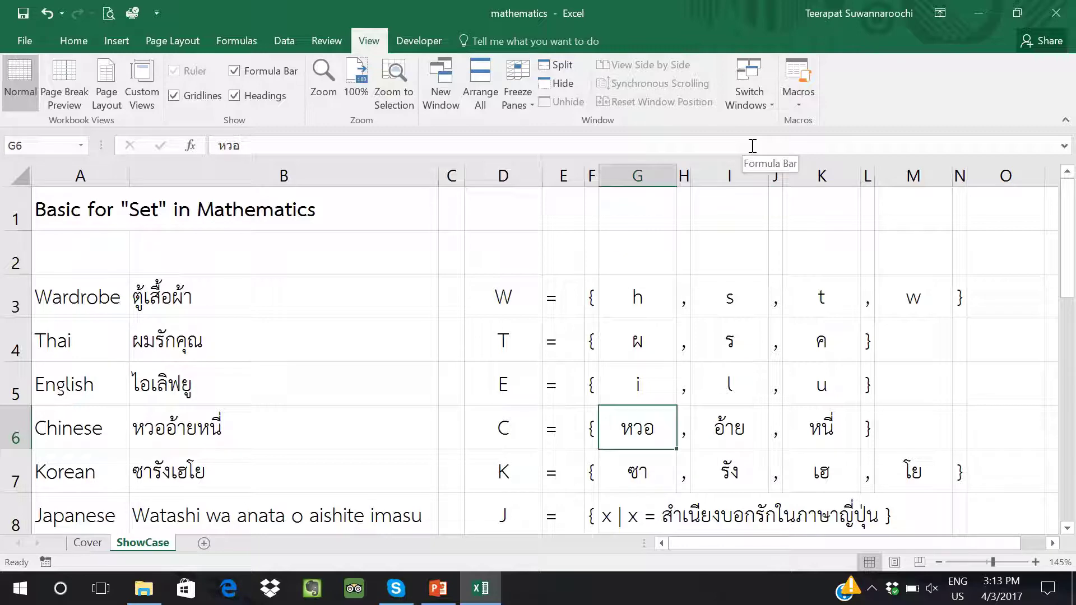
text(;)
key(BackSpace)
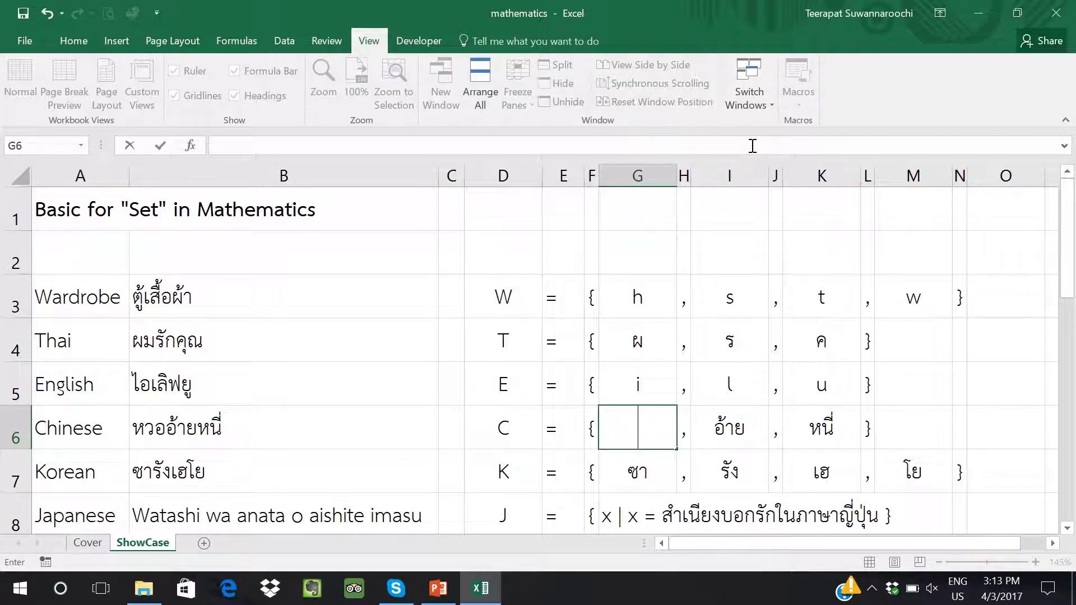
key(super+space)
text(ว)
key(Right)
key(Right)
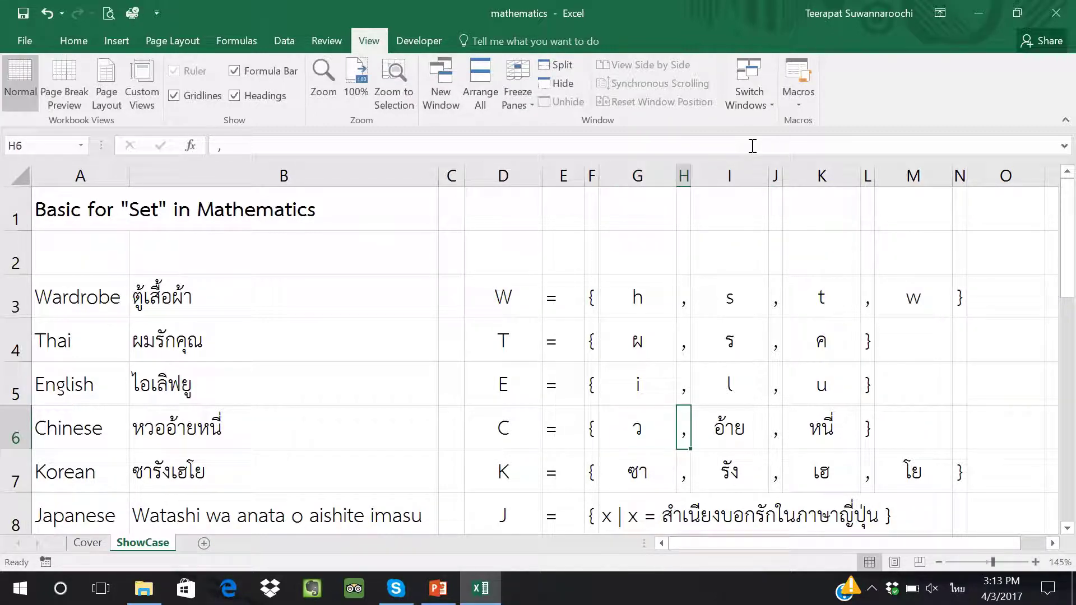
text(อ)
key(Right)
key(Right)
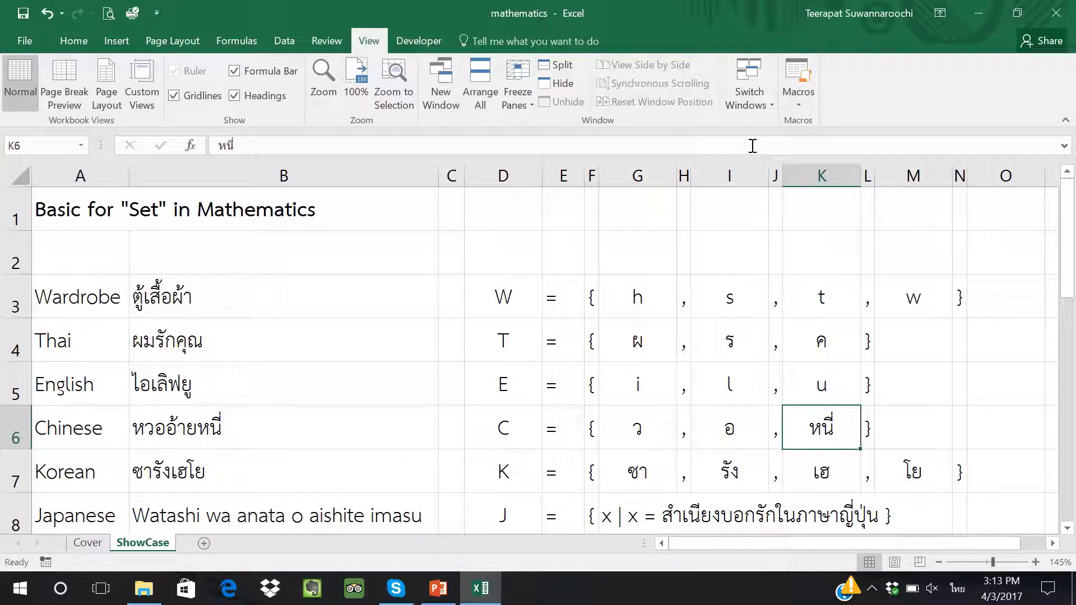
text(น)
key(Return)
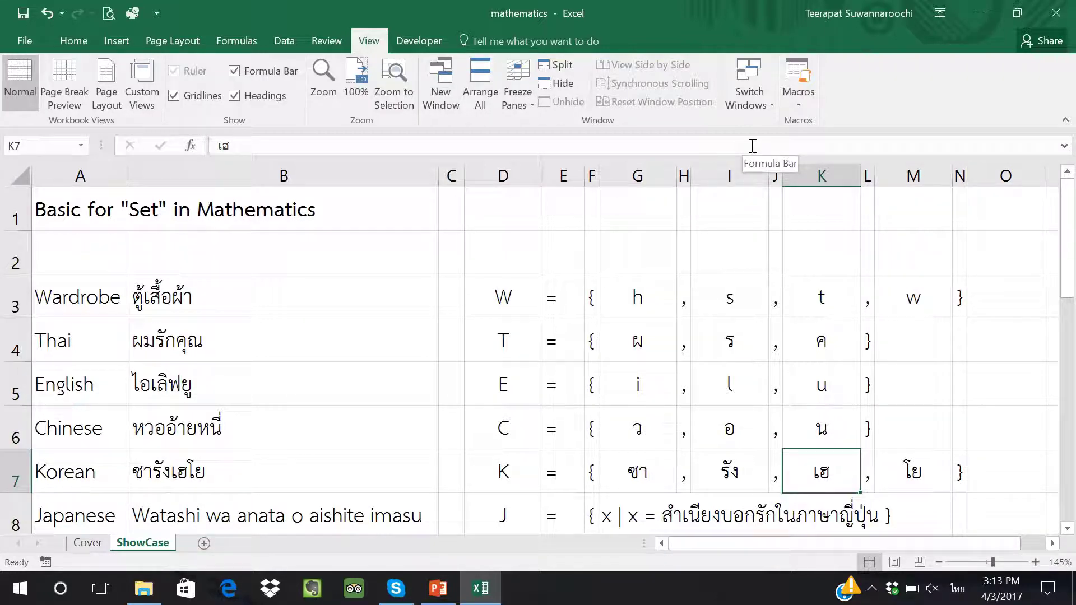
- Shorten the Korean set K to its first letters ซ, ร, ฮ and ย
key(Left)
key(Left)
key(Left)
key(Left)
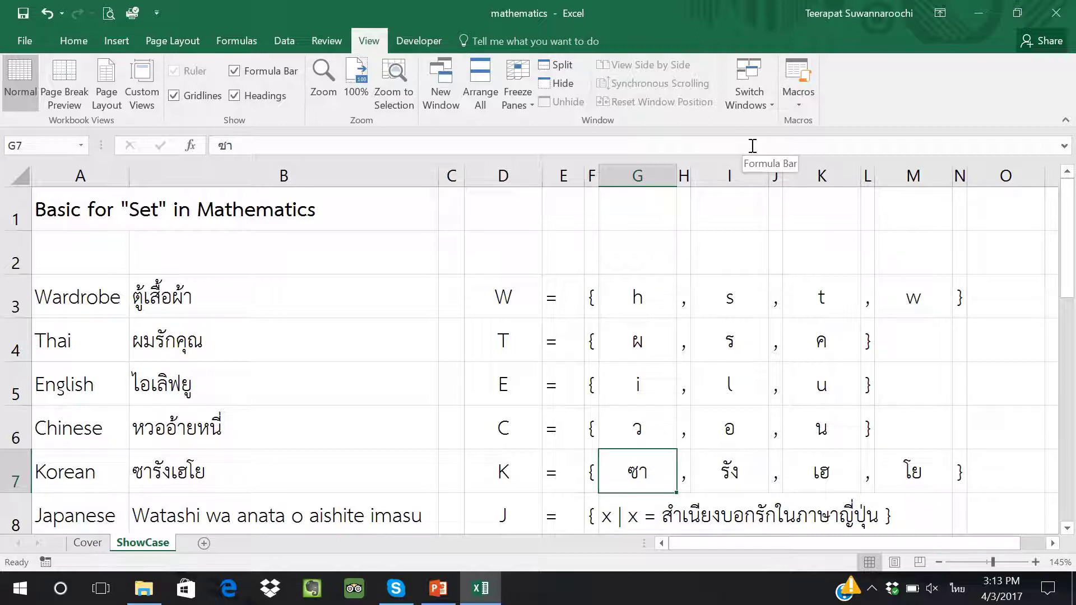
text(ซ)
key(Right)
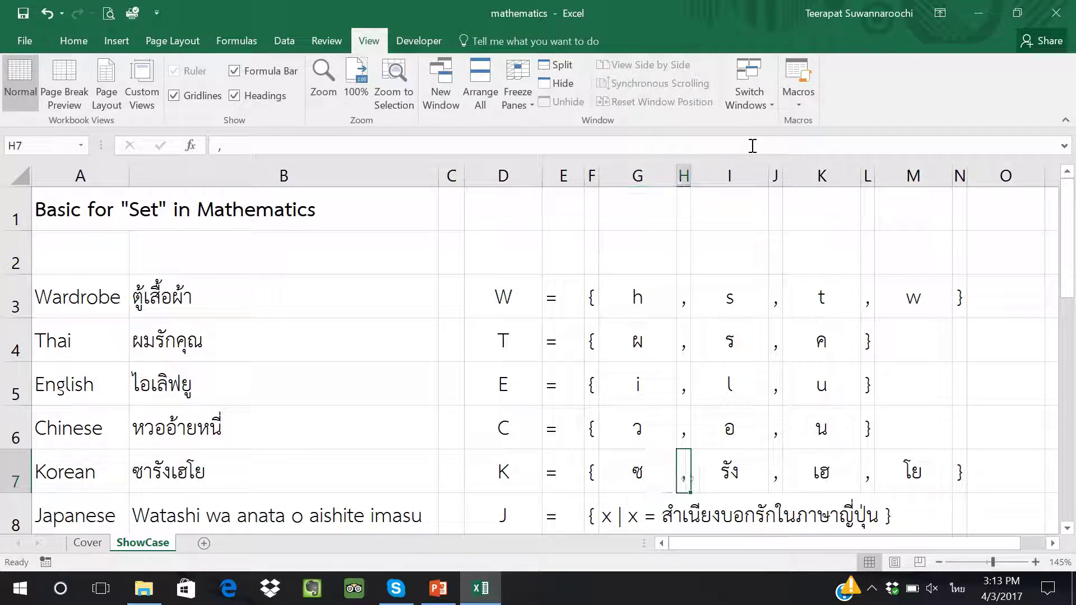
key(Right)
text(ร)
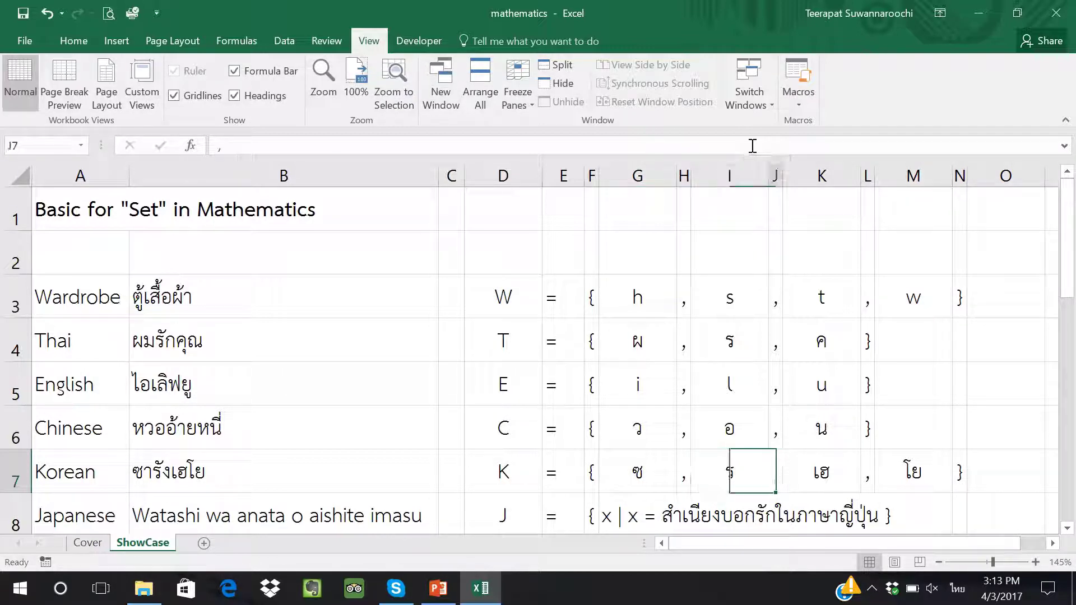
key(Right)
key(Right)
text(ฉ)
key(BackSpace)
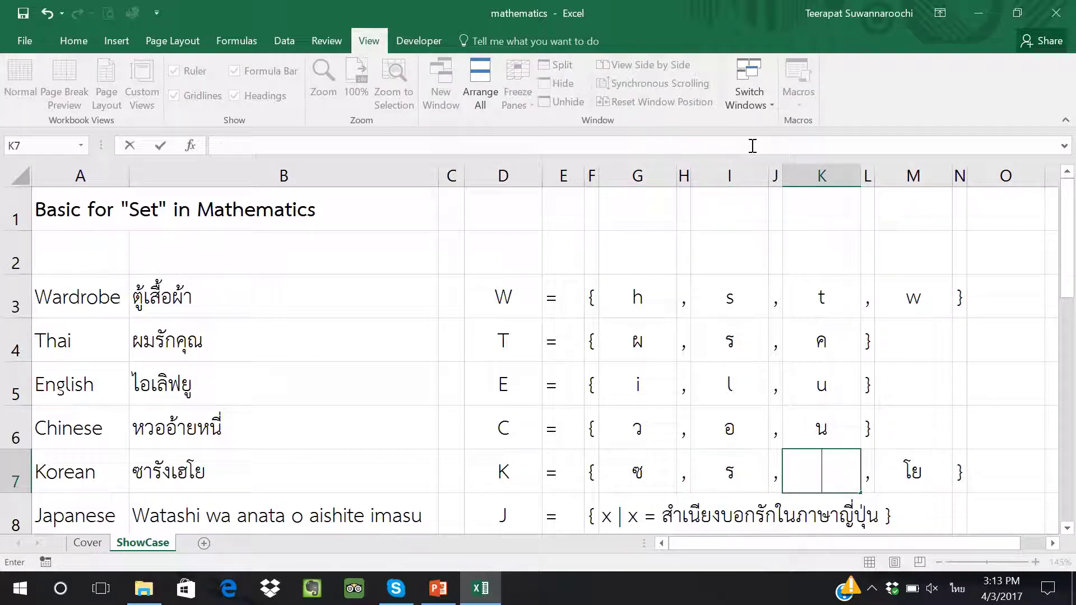
text(ฮ)
key(Right)
key(Right)
text(ย)
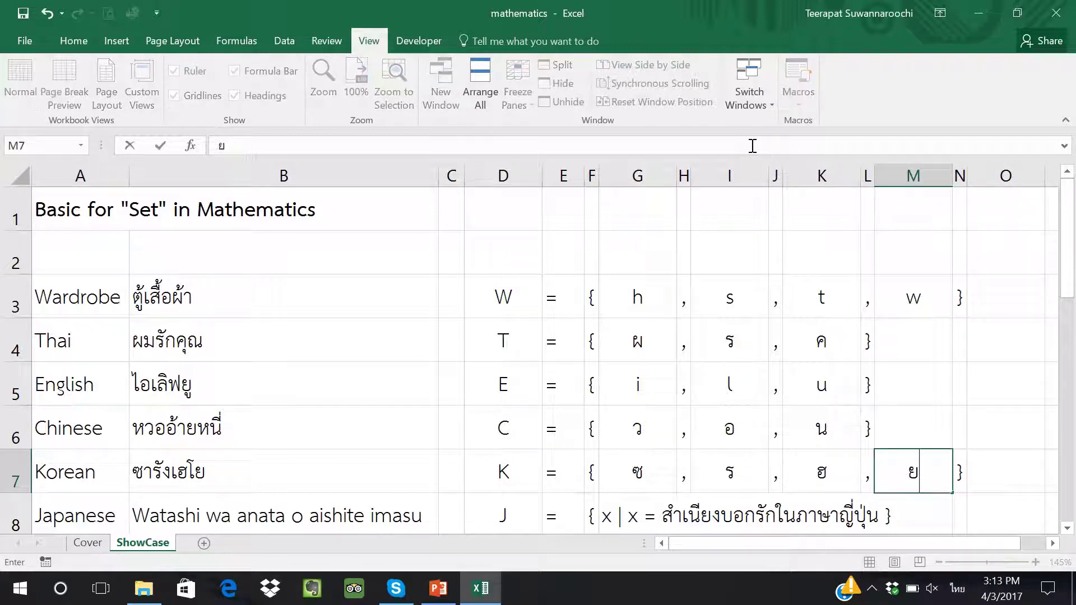
key(Return)
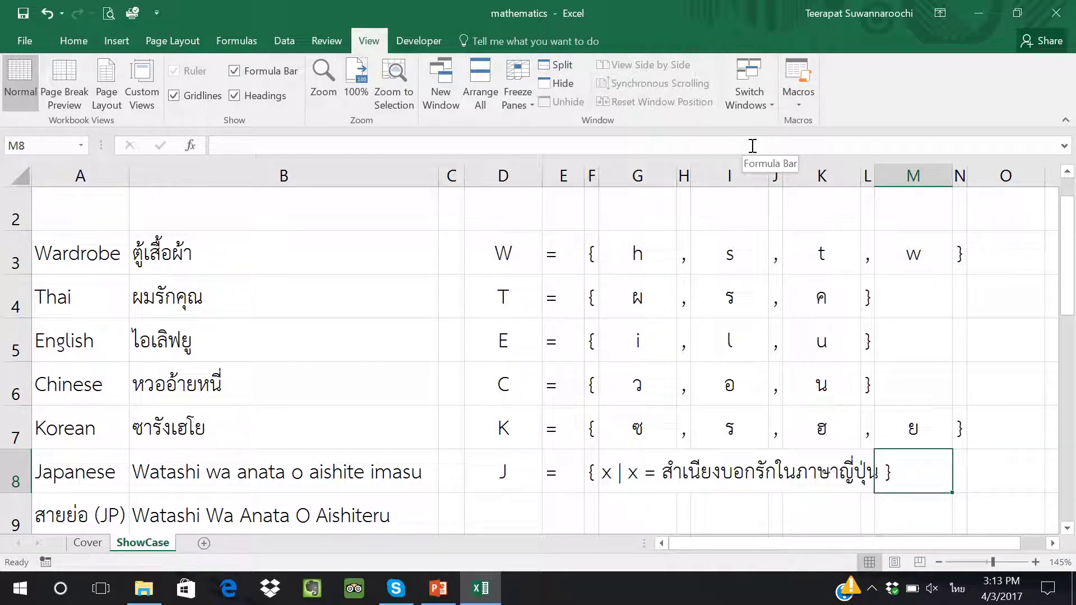
key(Left)
key(Left)
key(Left)
key(Left)
key(Left)
key(Left)
key(Left)
key(Left)
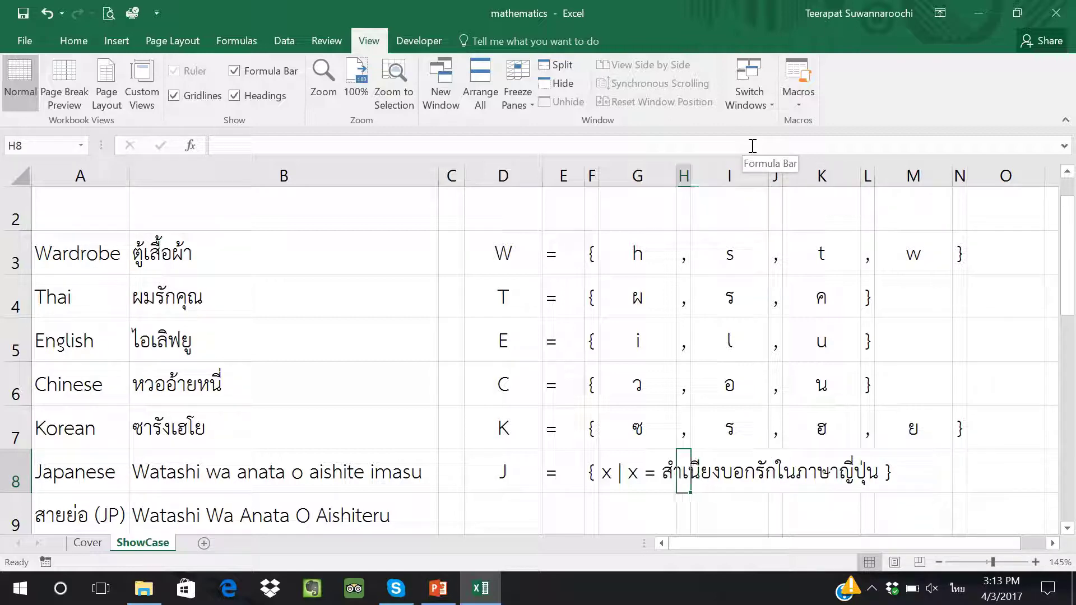
key(Left)
key(Left)
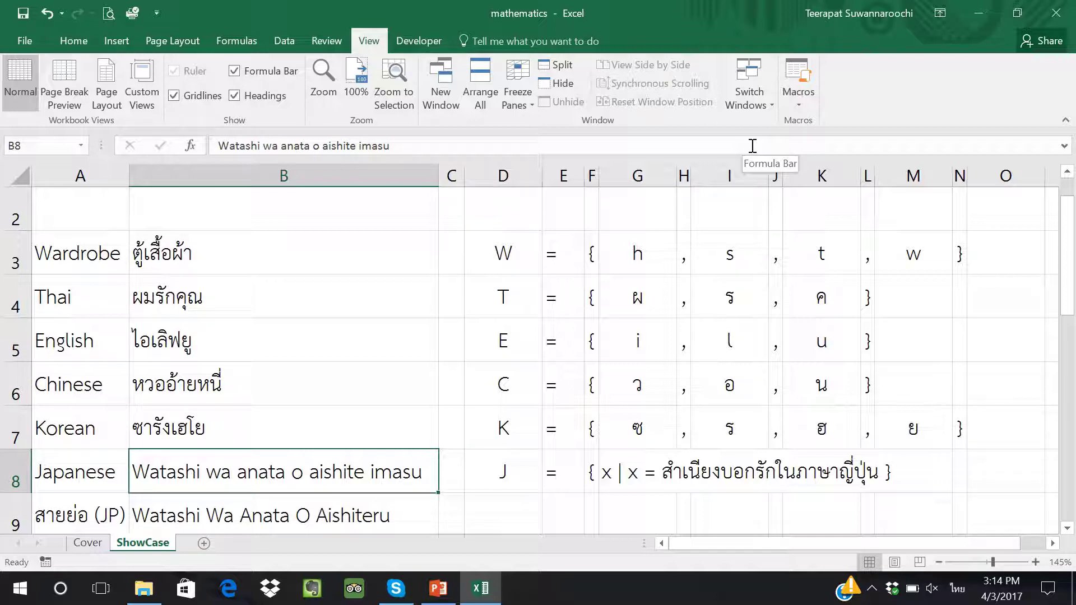
key(Down)
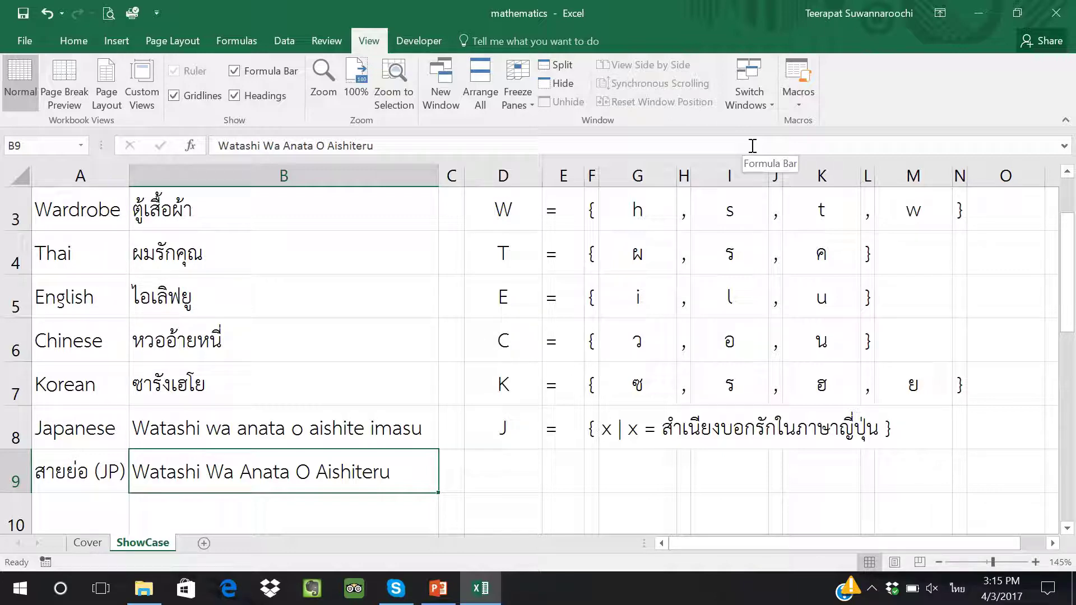
key(Right)
key(Right)
key(Right)
key(Right)
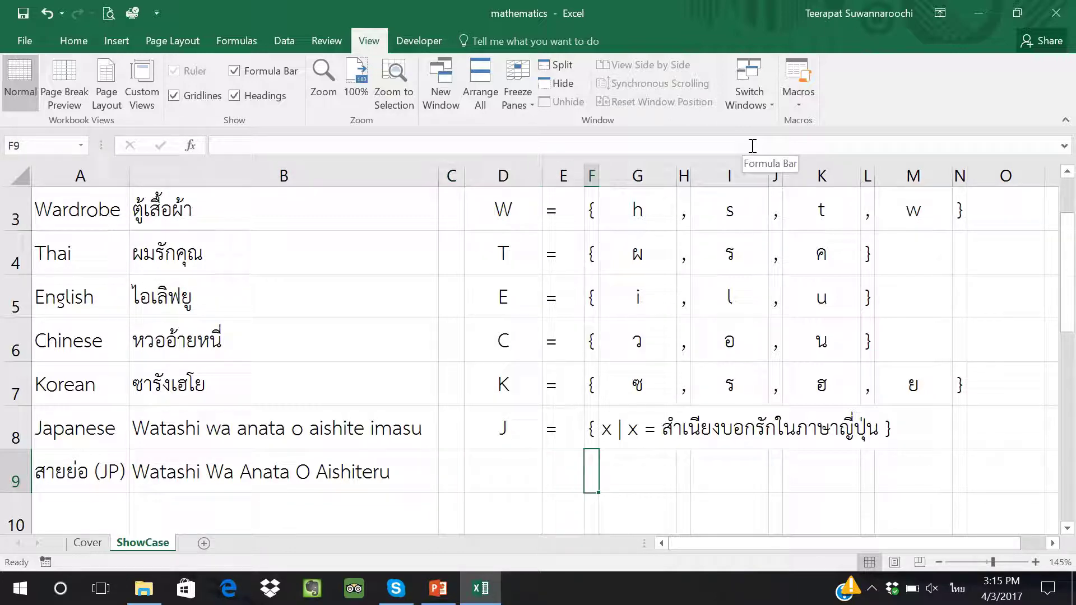
key(Right)
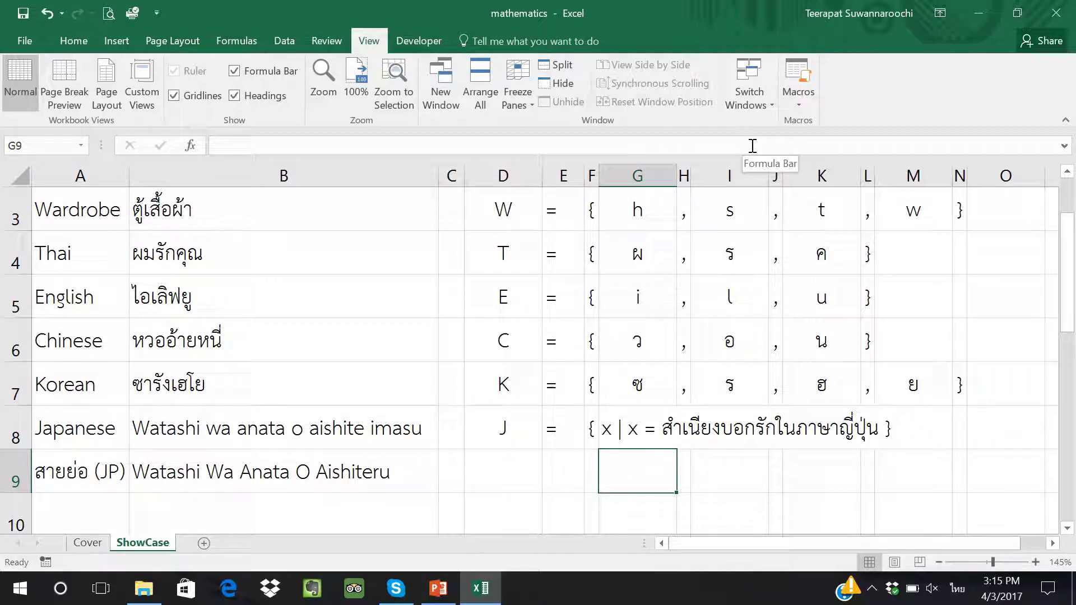
- Enter W in D9 as the new set's name and dismiss the Flash Fill message
key(Left)
key(Left)
key(Left)
text(')
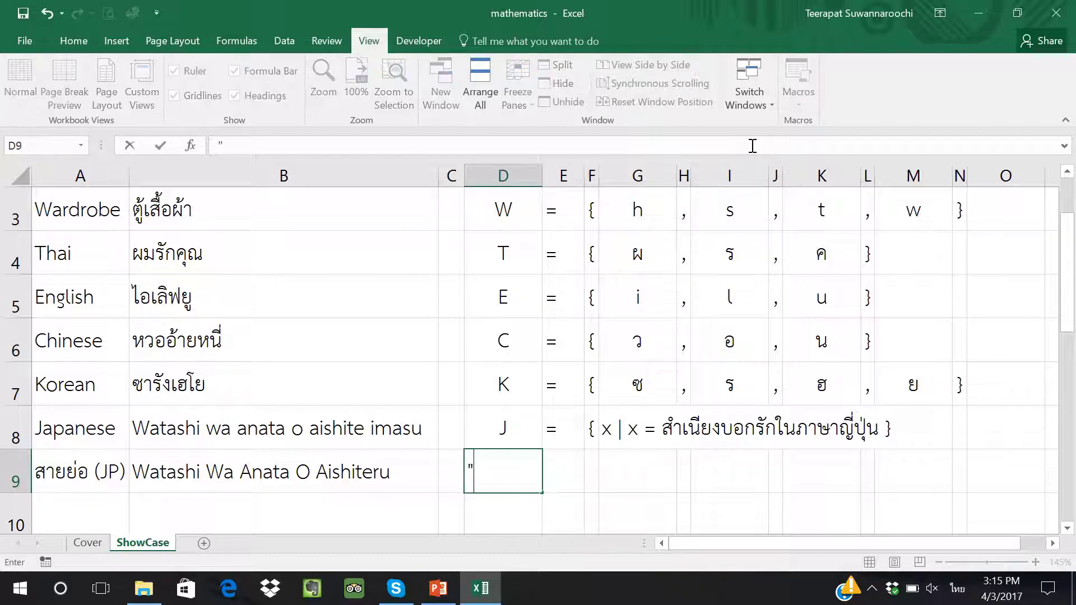
key(grave)
text(W)
key(ctrl+Return)
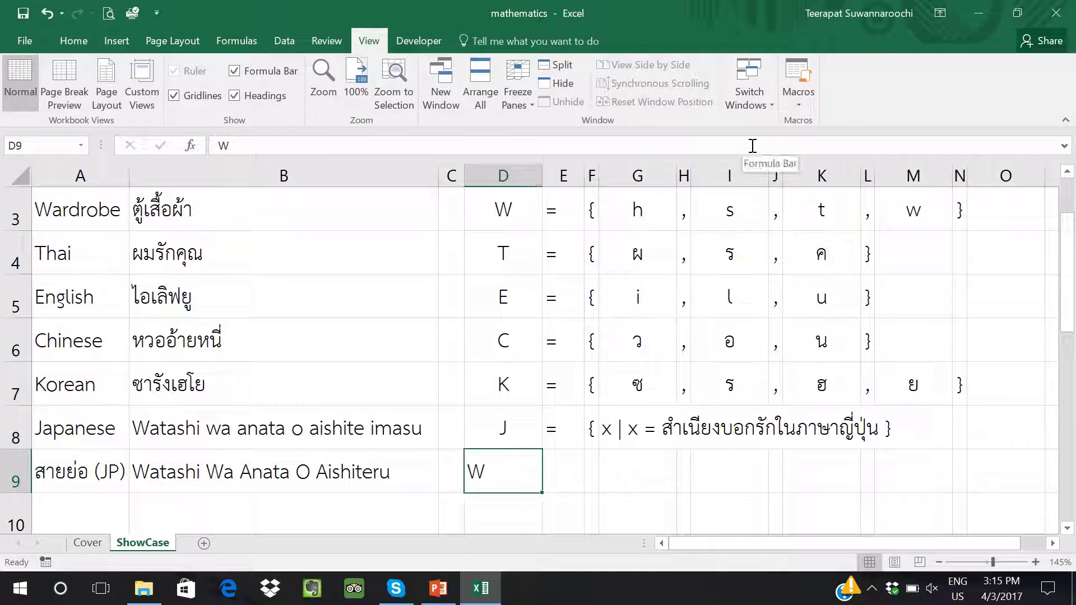
key(ctrl+e)
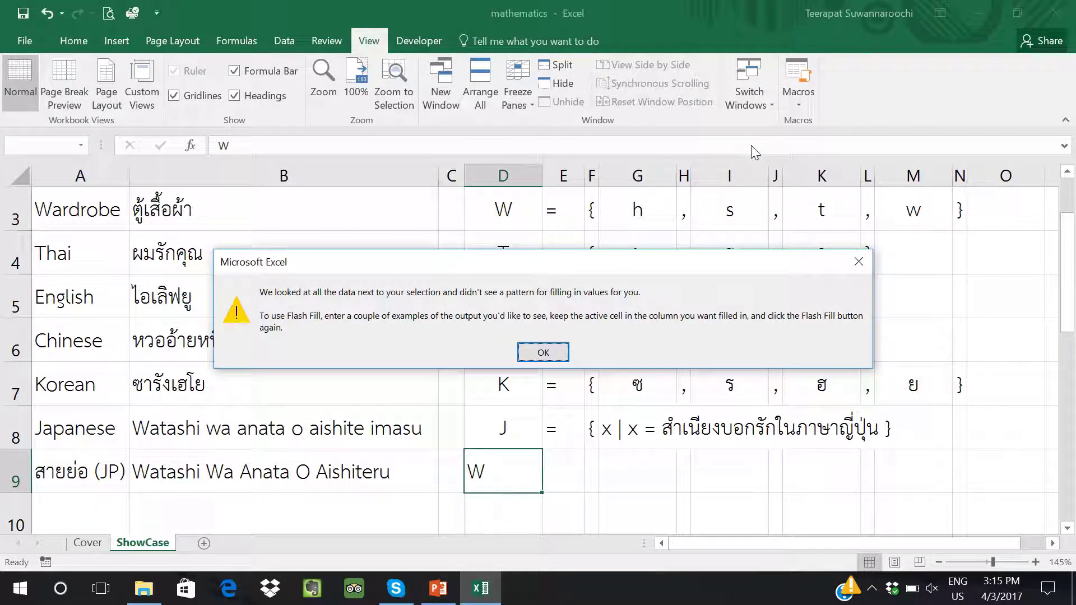
key(Return)
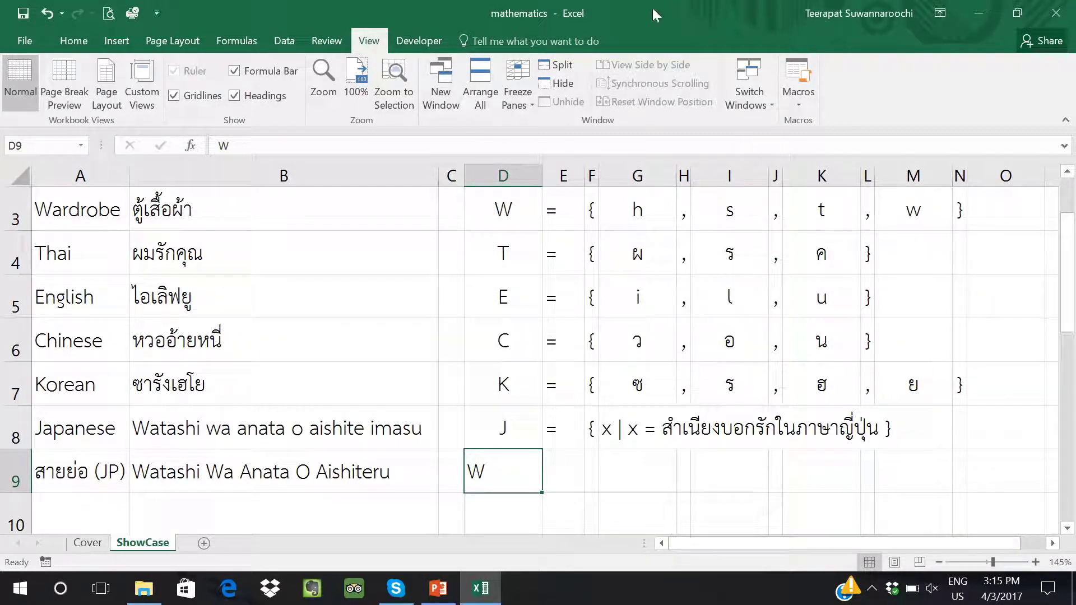
click(83, 51)
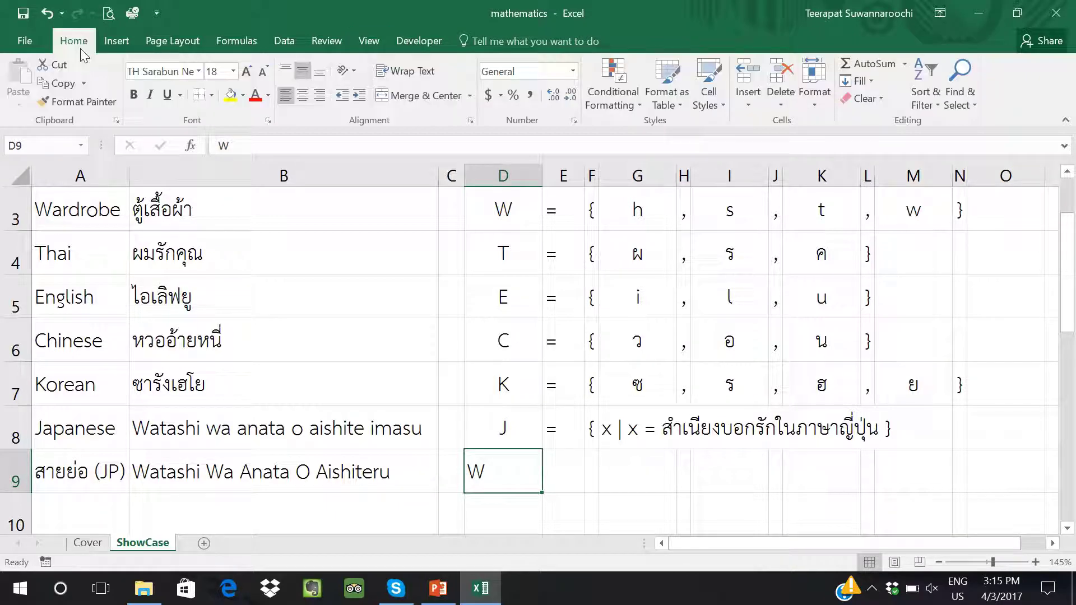
- Centre W in D9 and enter = and { in E9 and F9
click(302, 96)
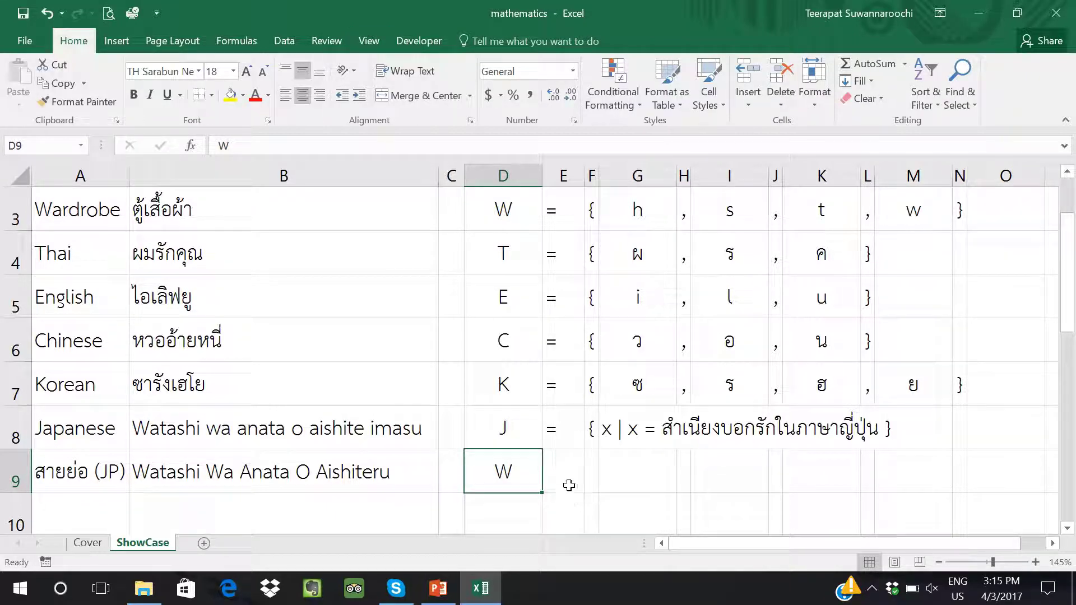
click(569, 486)
text(=)
key(Tab)
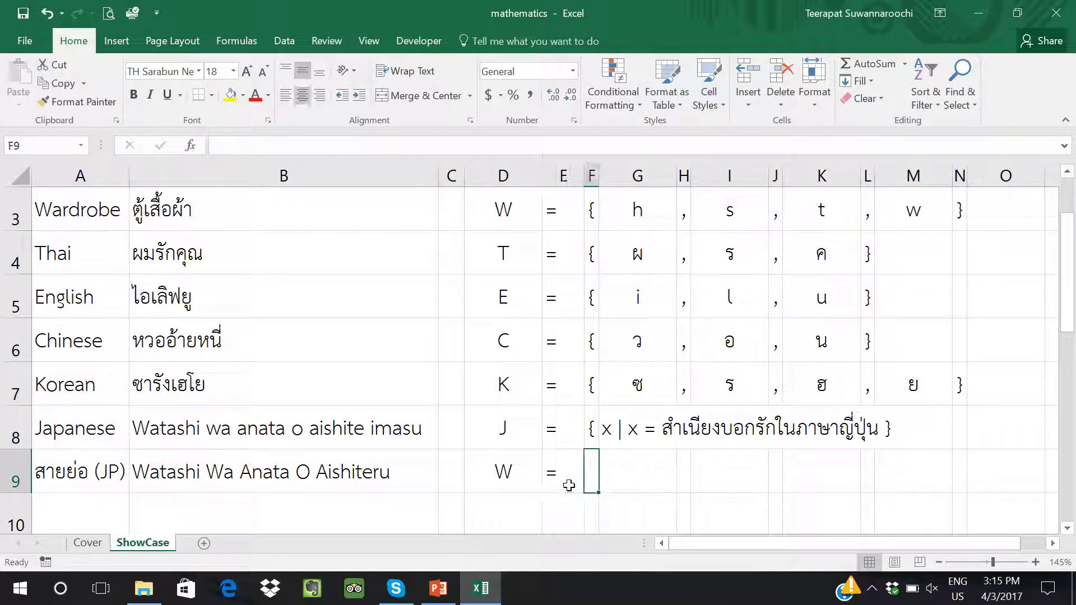
text({)
key(Tab)
key(Tab)
key(Tab)
key(Tab)
key(Tab)
key(Tab)
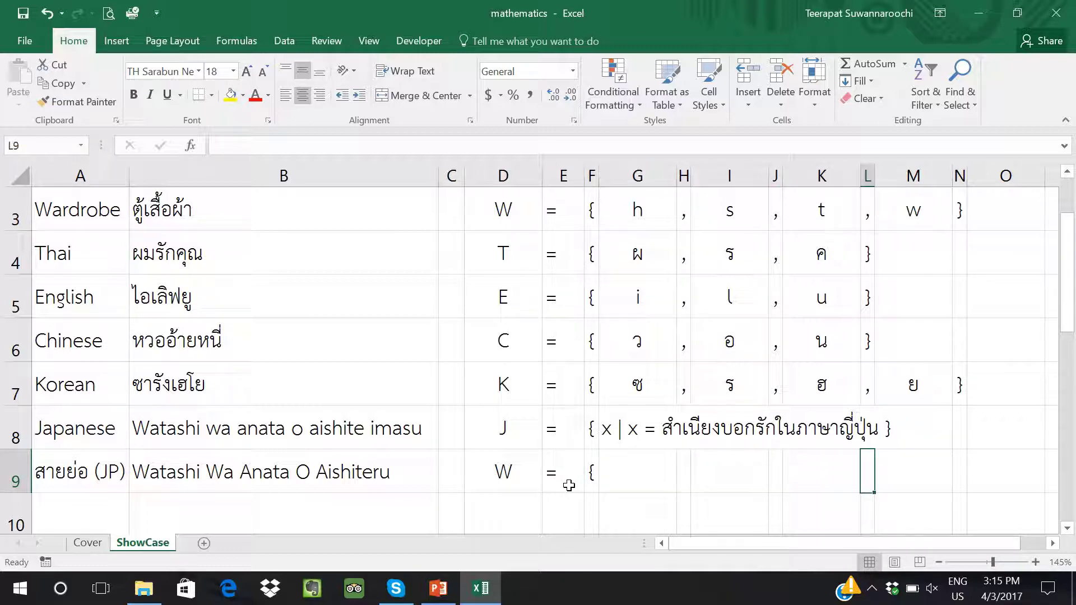
- Fill G9 through J9 with H, a comma, O and the closing brace
key(shift+Tab)
key(shift+Tab)
key(shift+Tab)
key(shift+Tab)
key(shift+Tab)
text(H)
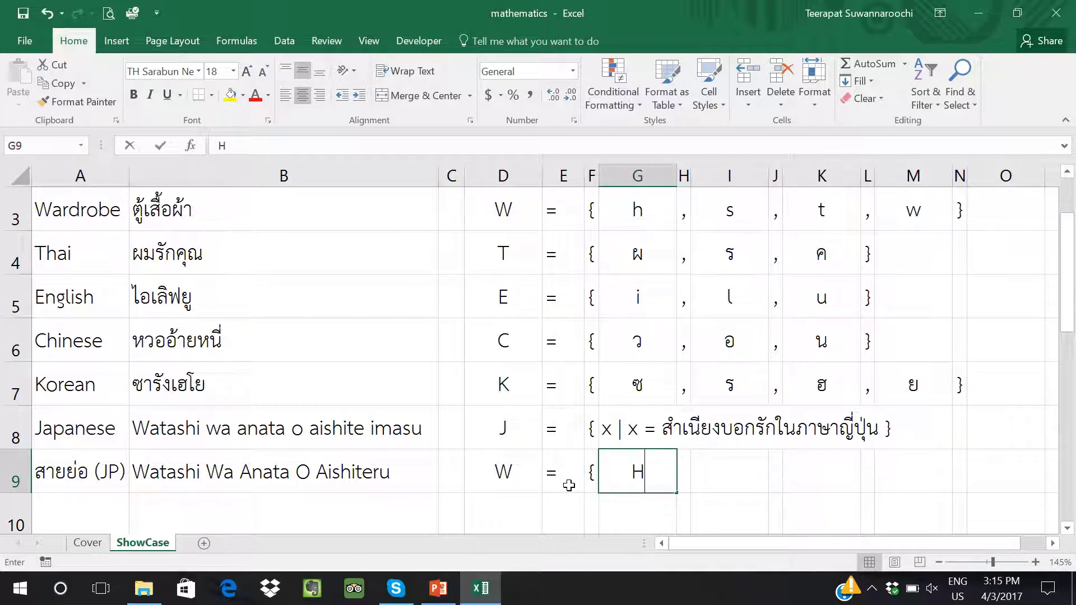
key(Tab)
text(,)
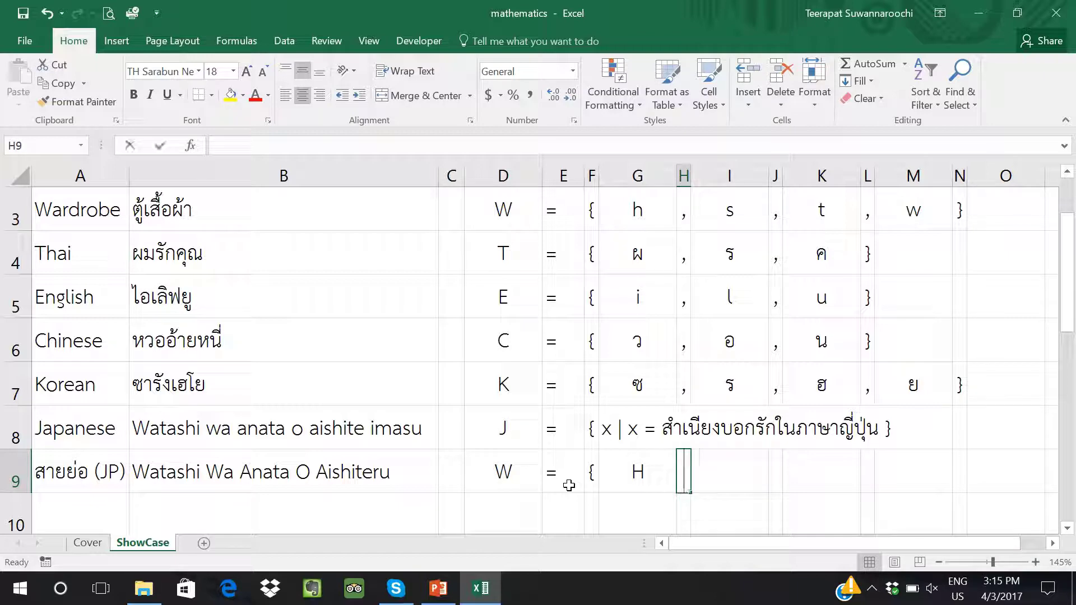
key(Tab)
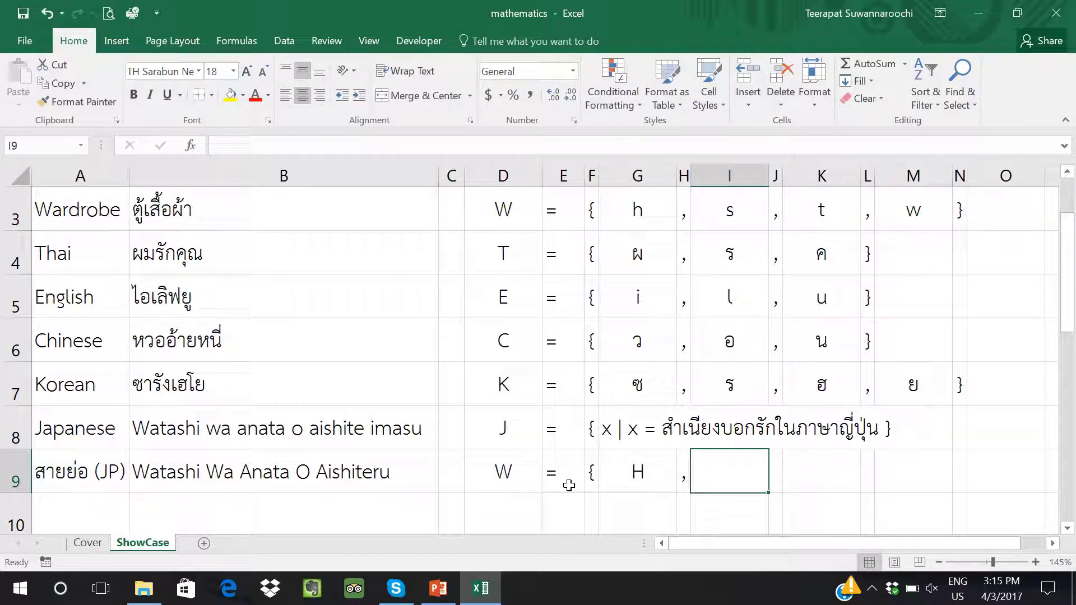
text(O)
key(Tab)
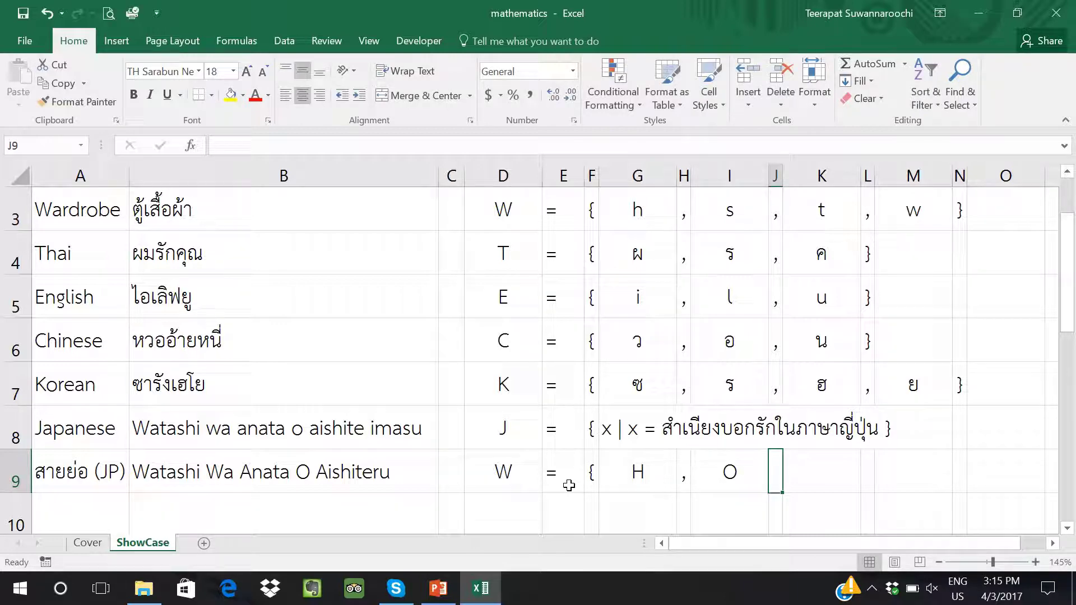
text(})
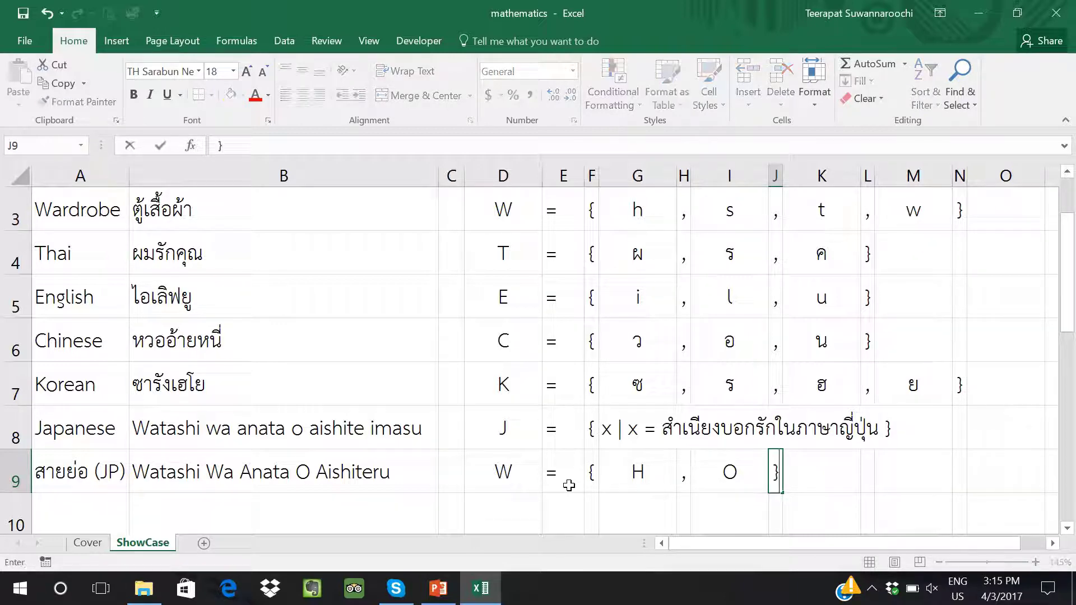
key(Left)
key(Left)
key(Left)
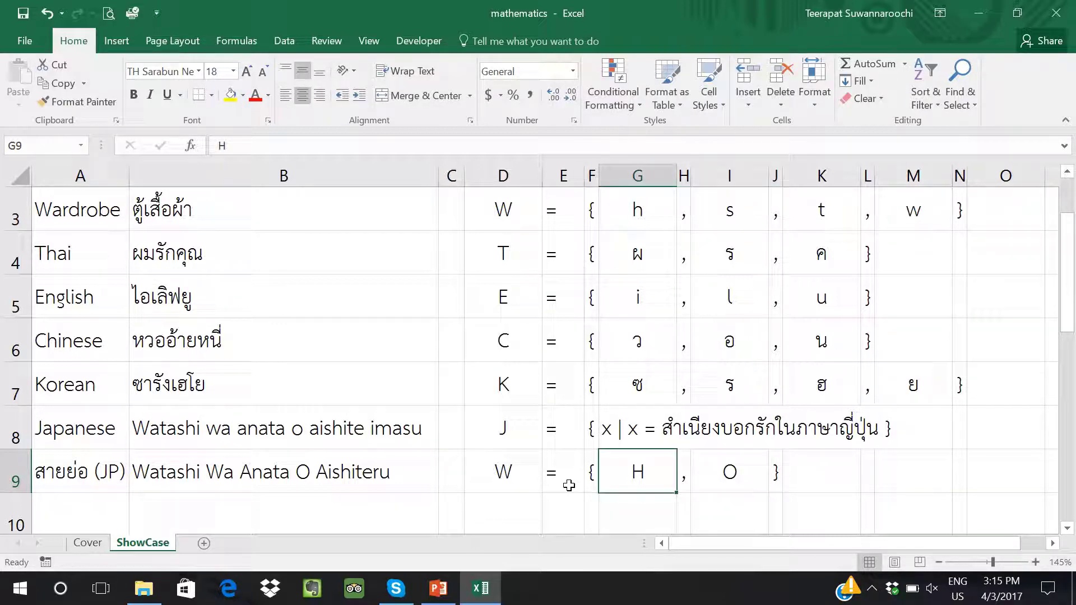
- Change the set's elements to lowercase h and o
text(h)
key(Right)
key(Right)
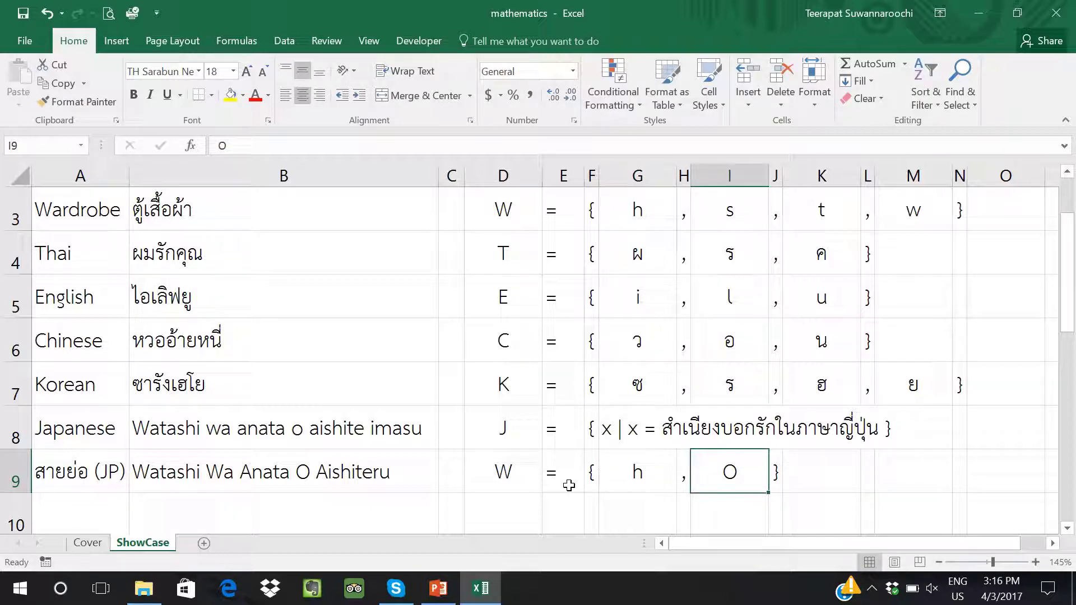
text(O)
key(BackSpace)
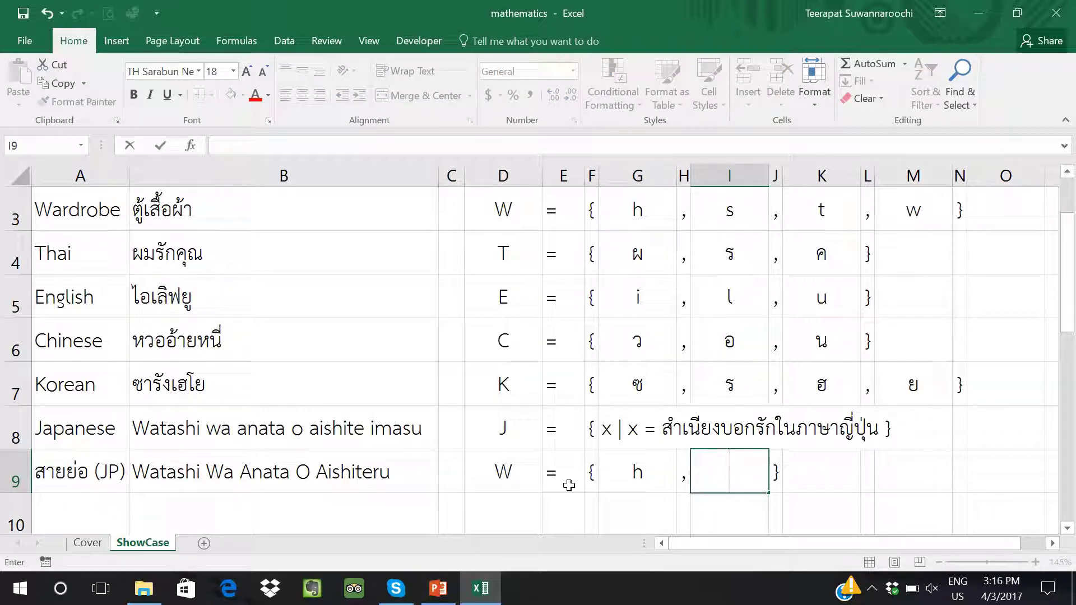
text(o)
key(Left)
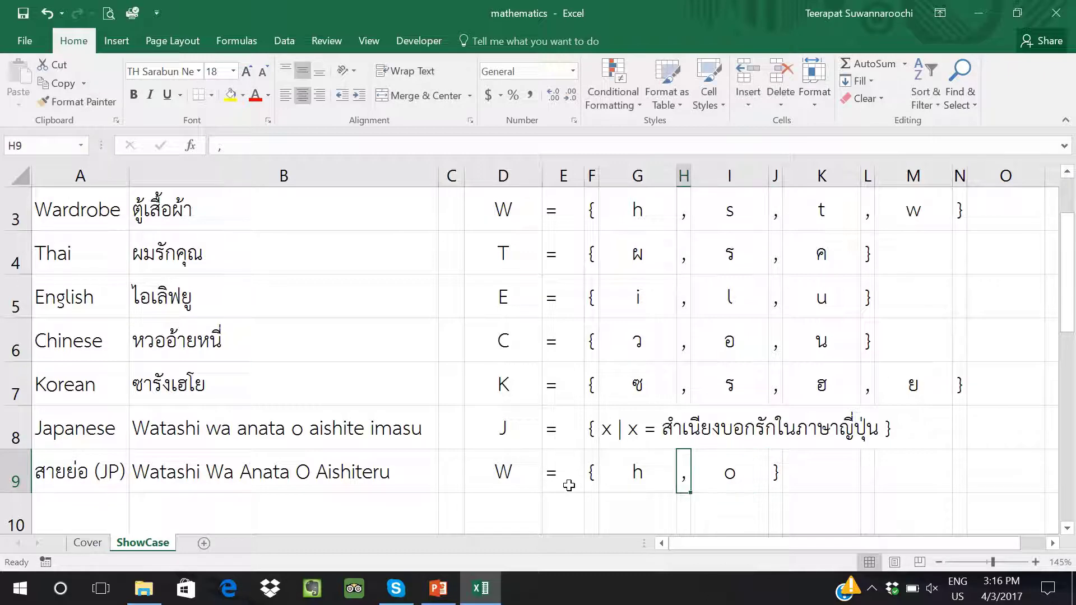
key(Left)
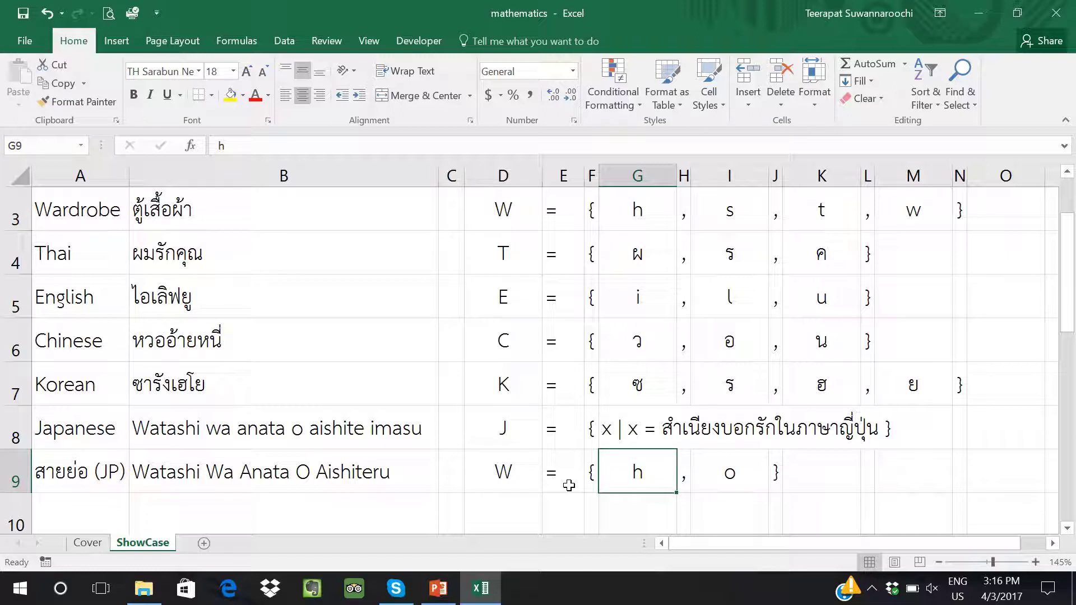
key(Right)
key(Right)
key(Right)
key(Right)
key(Right)
key(Right)
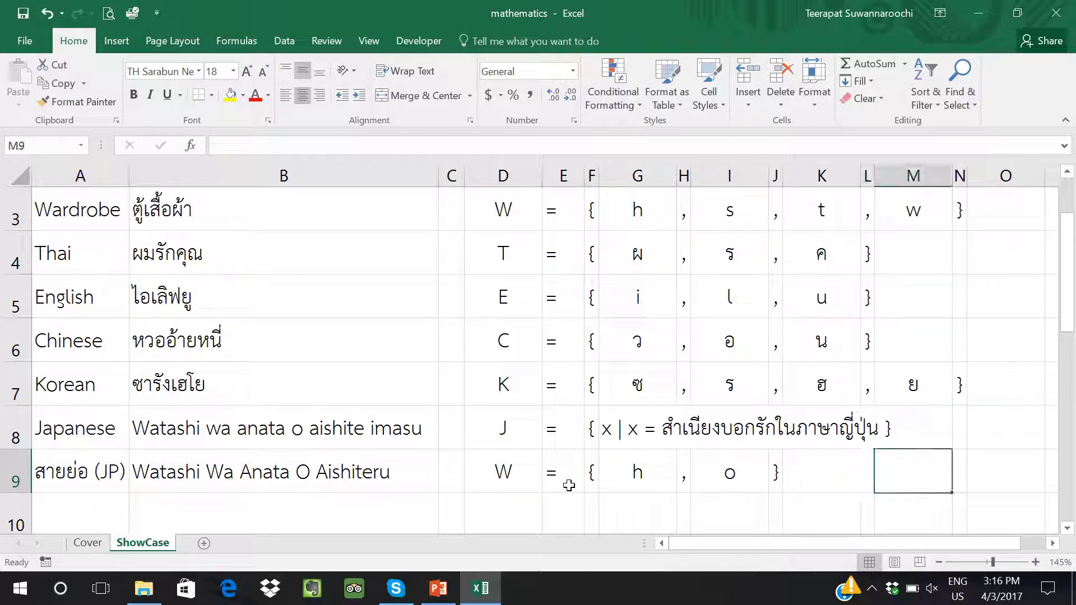